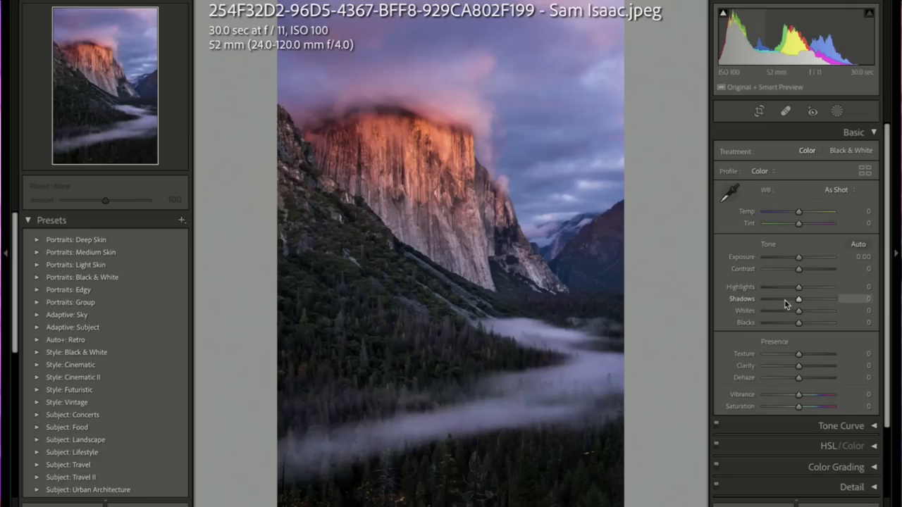
Step: Raise the Whites of the photo with the orange-lit cliff and misty valley
click(799, 313)
drag(801, 313, 814, 311)
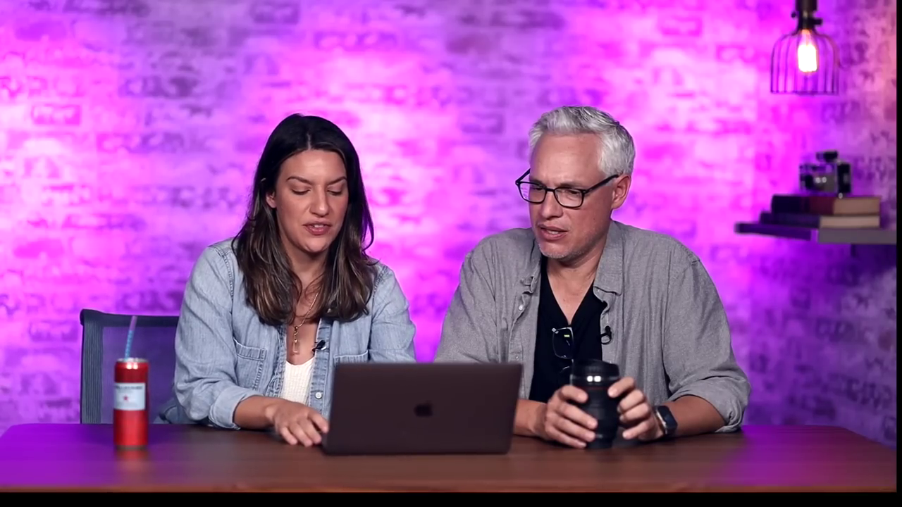
key(p)
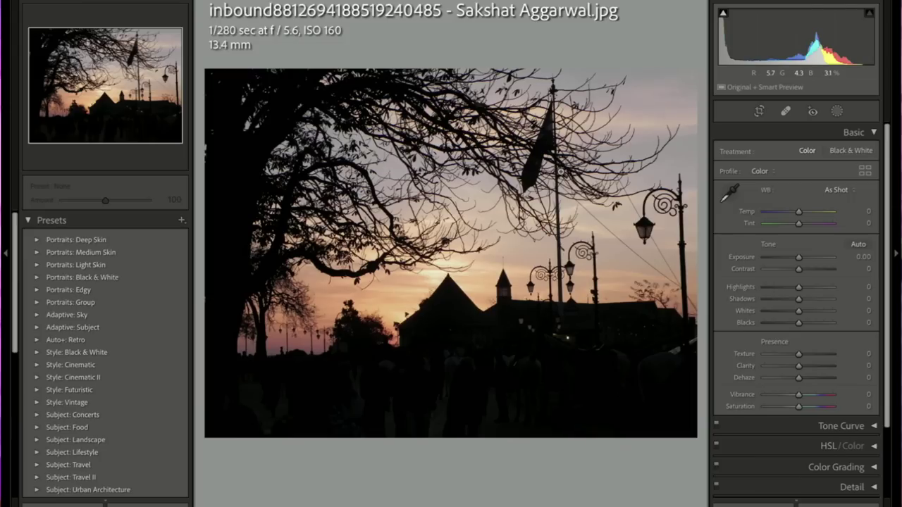
Step: Try a tighter free crop of the sunset silhouette photo, trimming the upper sky and the right edge
click(759, 111)
drag(457, 69, 463, 131)
drag(694, 257, 652, 256)
key(Return)
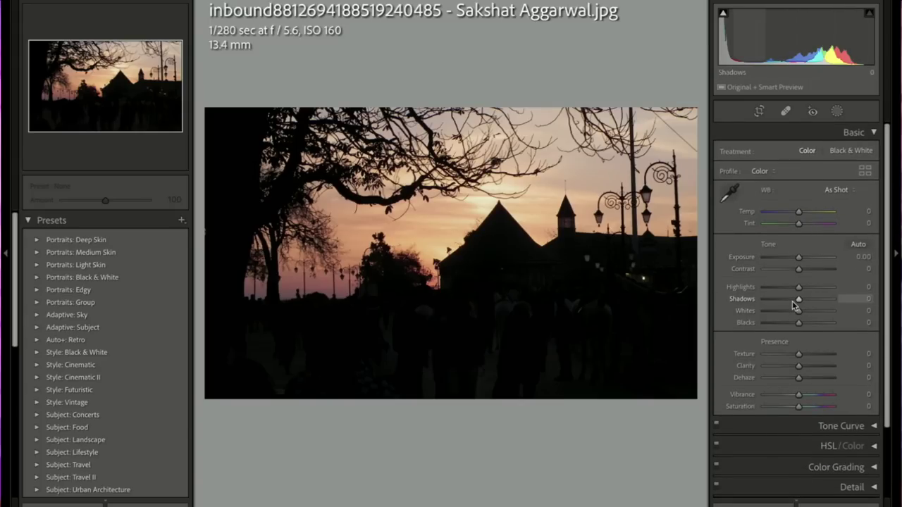
Step: Try lifting the Shadows to +10 and adjusting the Whites of the cropped sunset silhouette
drag(798, 300, 833, 302)
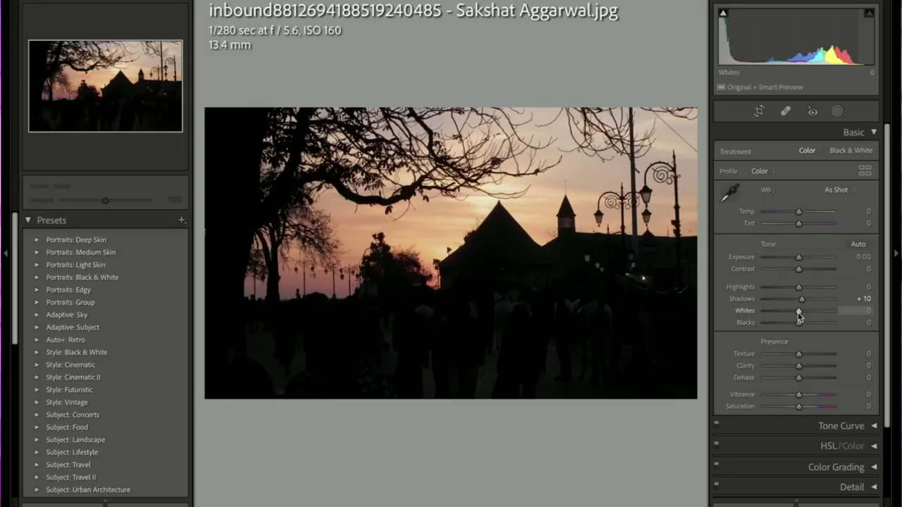
drag(796, 312, 801, 322)
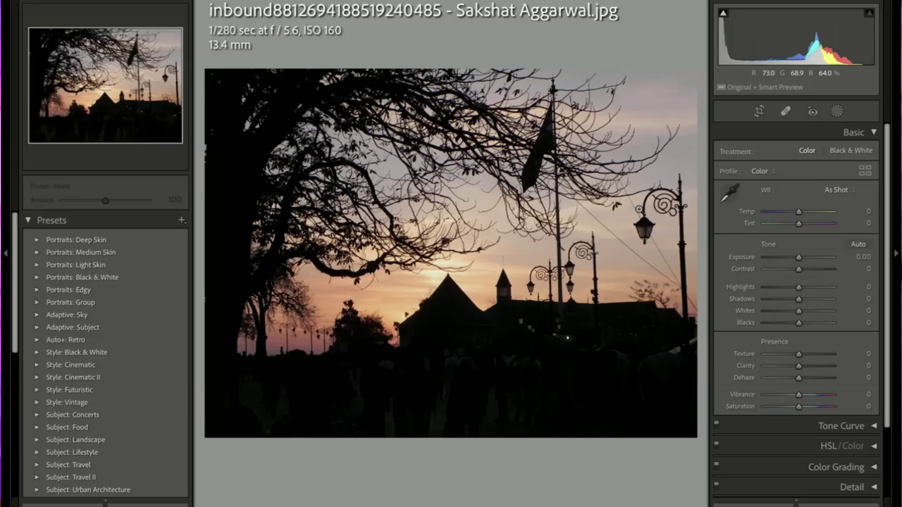
Step: Crop the sunset silhouette photo to the 4 x 5 / 8 x 10 aspect, removing the upper sky and tightening the right side
click(759, 110)
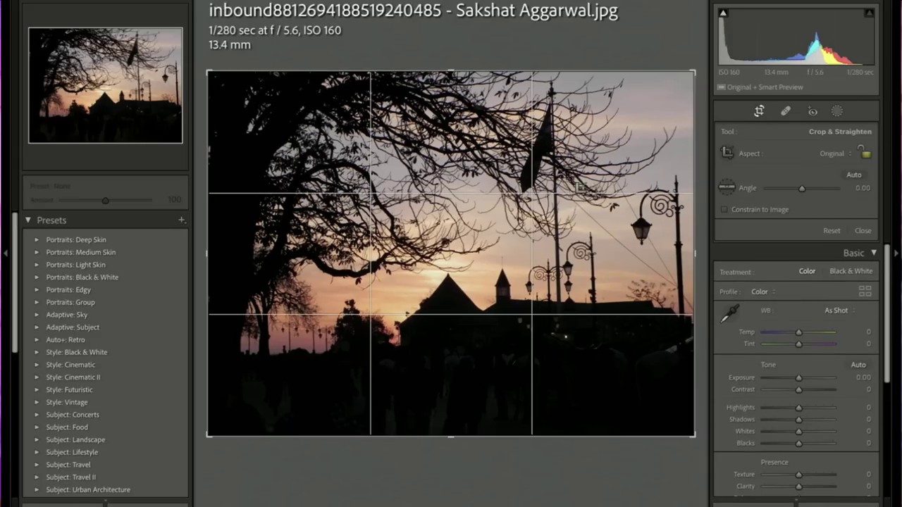
drag(450, 70, 451, 151)
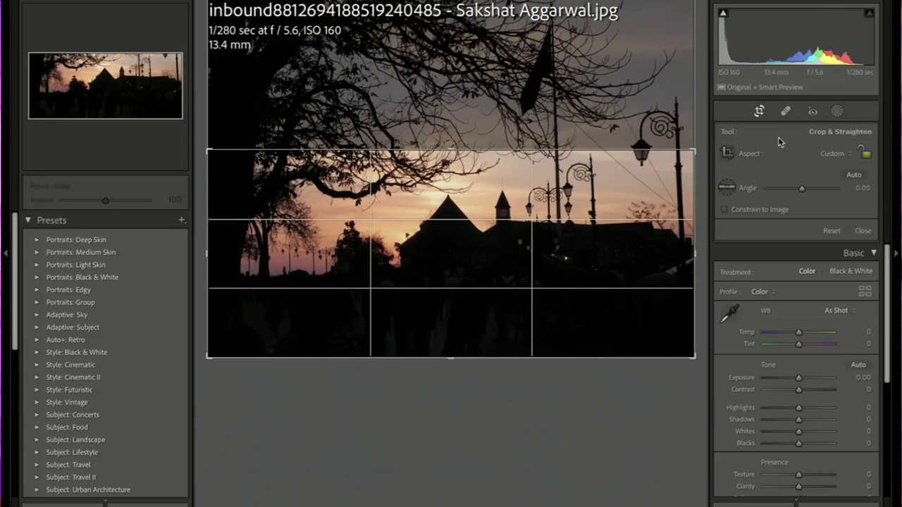
click(832, 157)
click(824, 189)
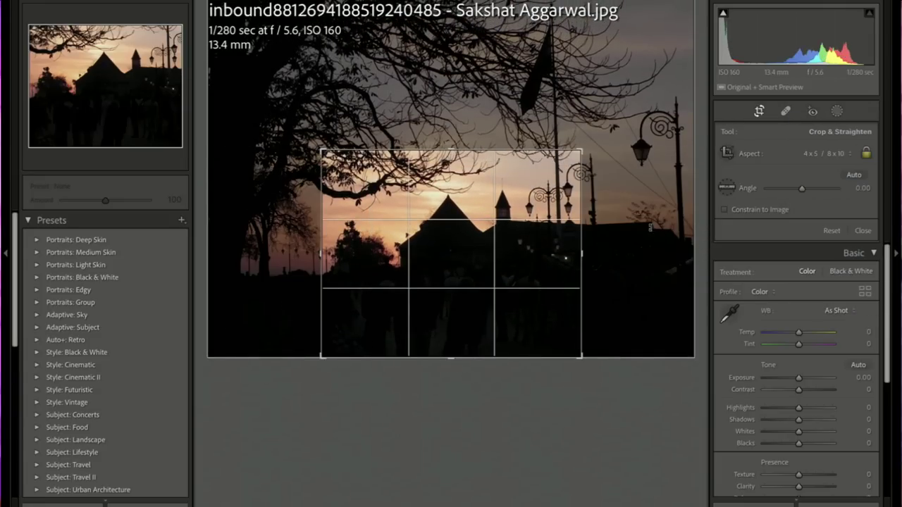
drag(583, 252, 561, 255)
key(Return)
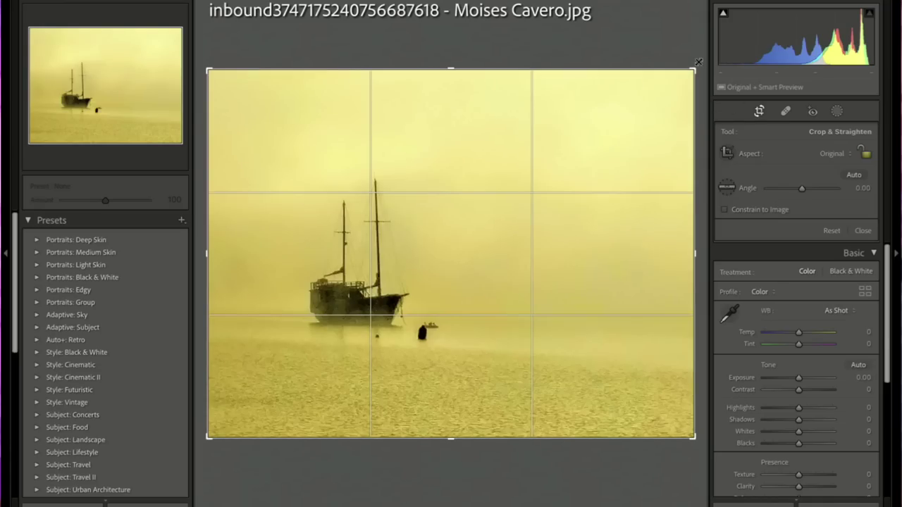
Step: Examine the detail of the sailing ship in the yellow misty photo up close
drag(701, 60, 699, 58)
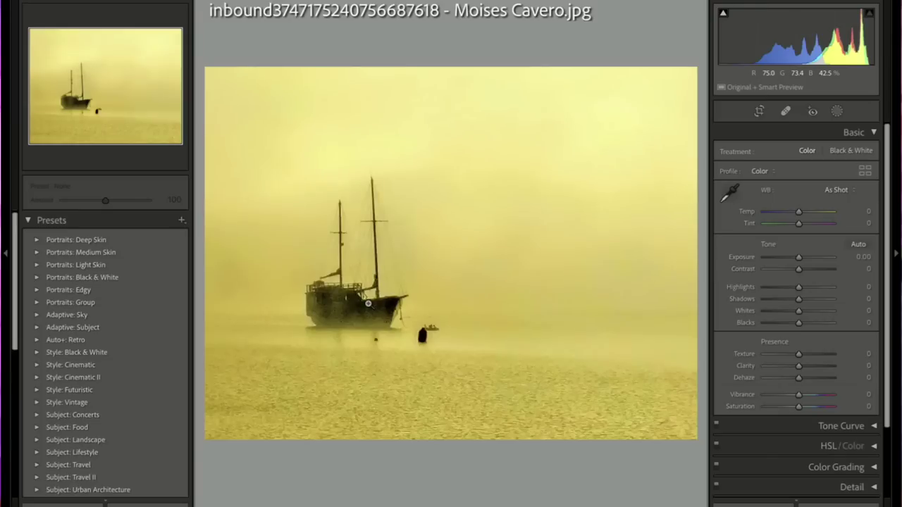
click(367, 332)
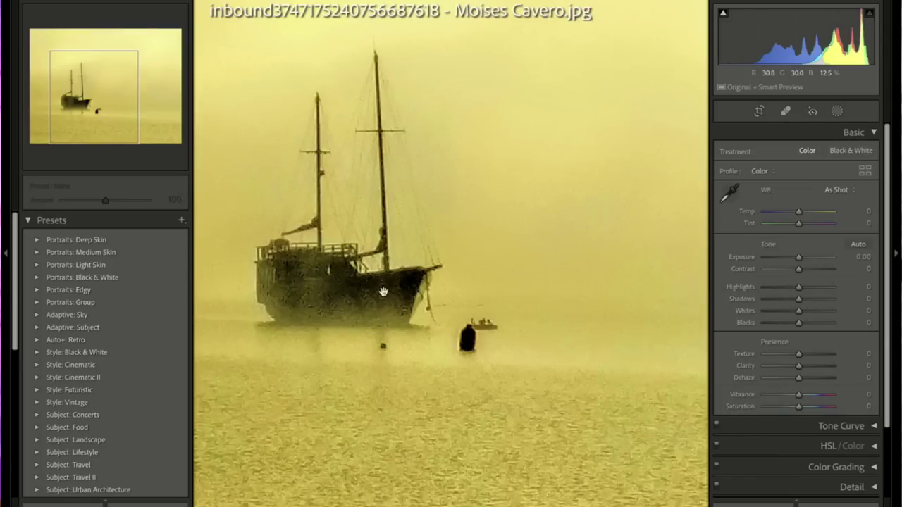
click(355, 289)
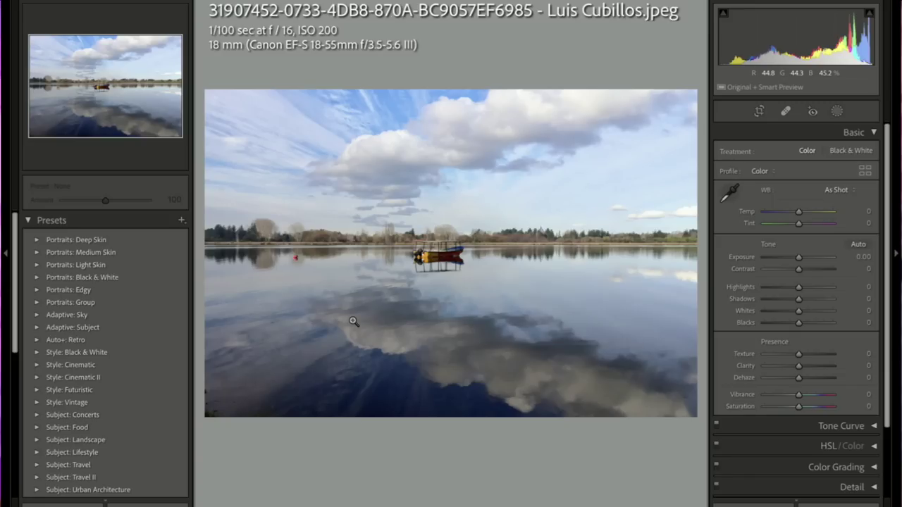
Step: Inspect the colourful boat on the lake and heal away the small red buoy to the left of it
click(452, 249)
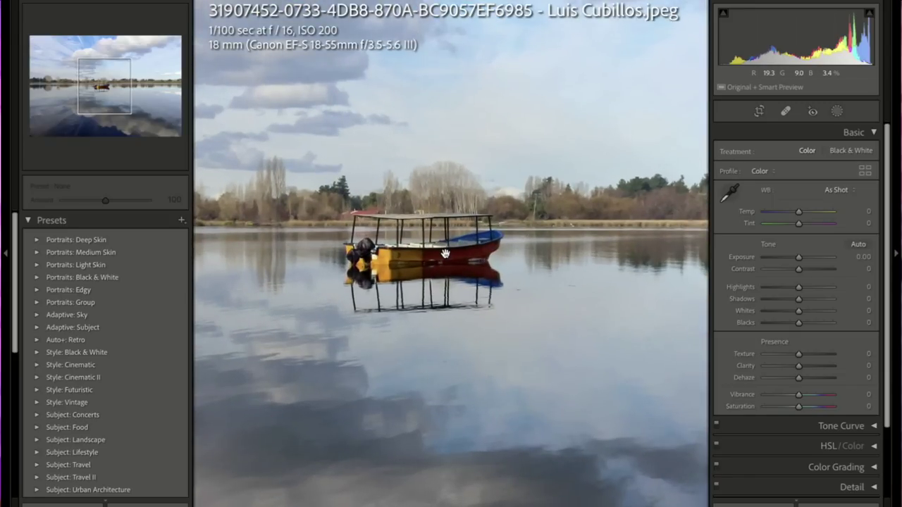
click(446, 254)
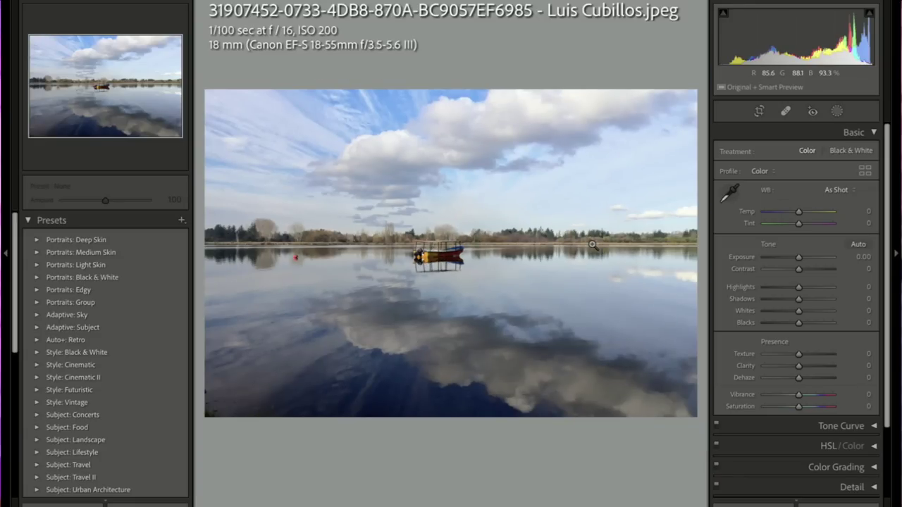
click(787, 112)
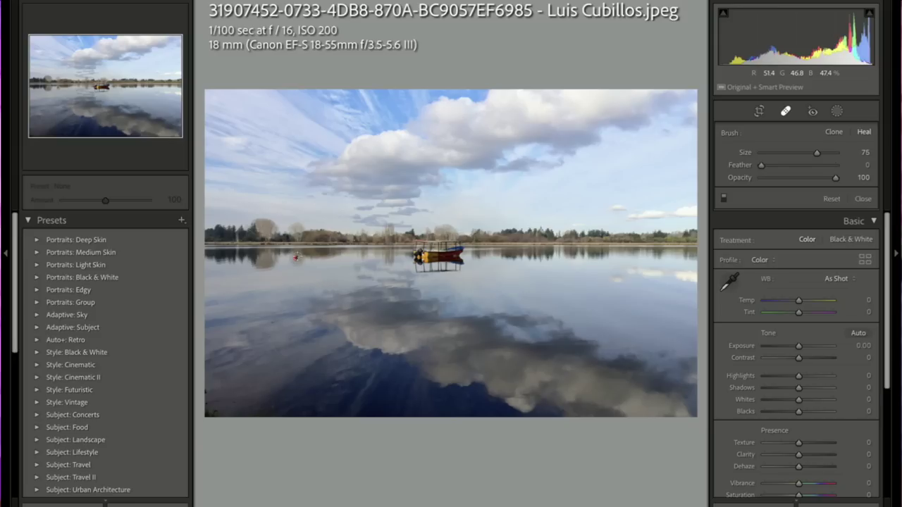
click(296, 258)
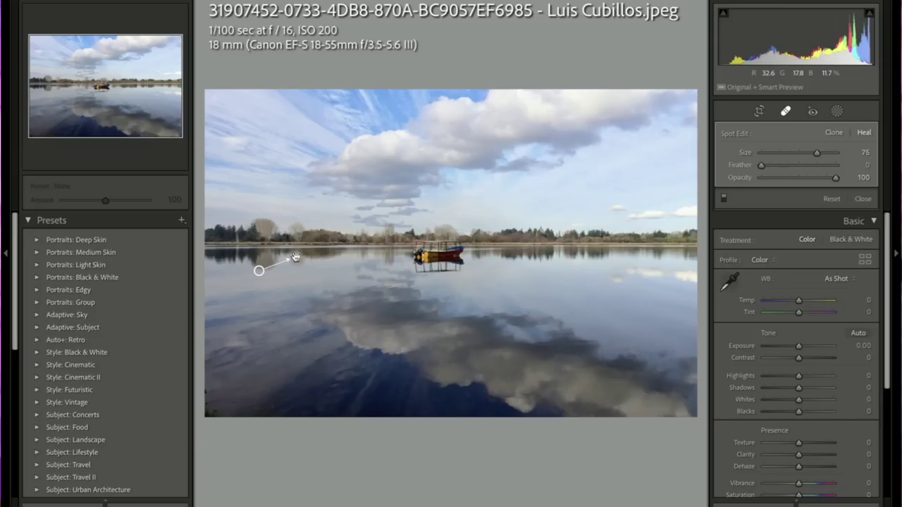
click(786, 113)
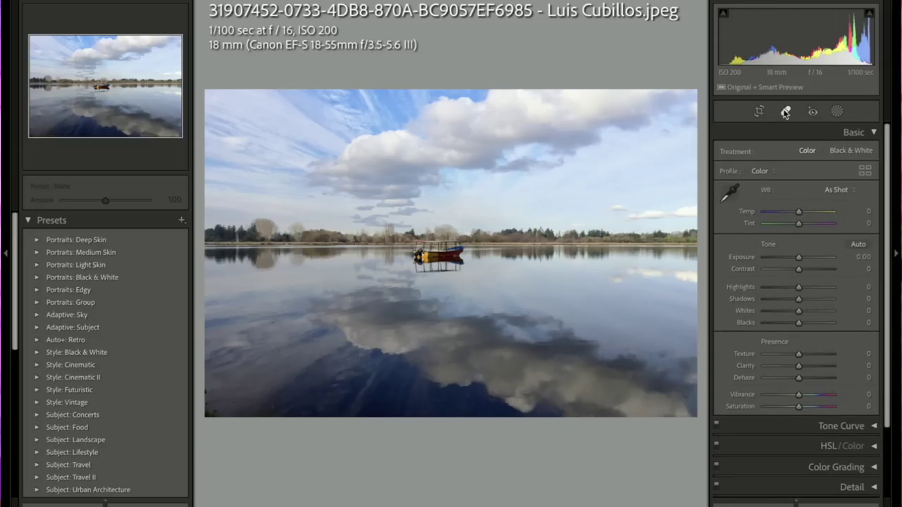
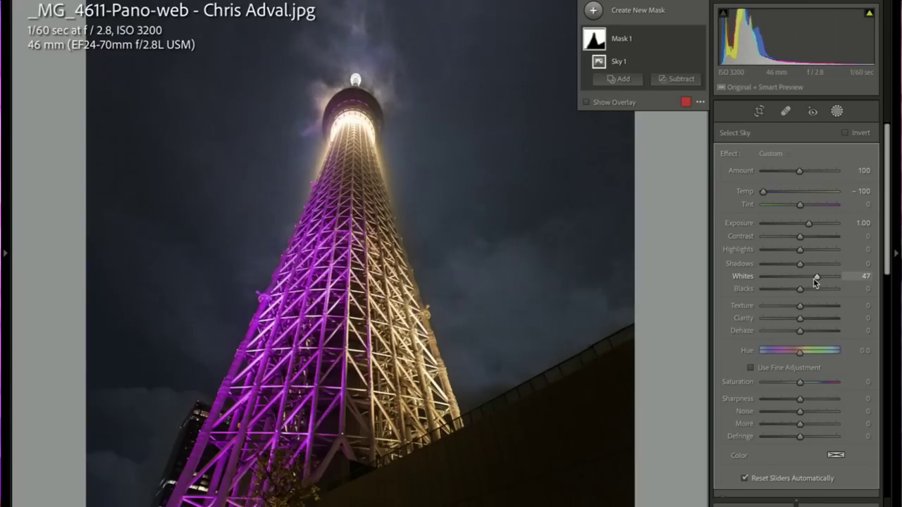
Step: Refine the tower photo's sky mask with Whites 42, Contrast 4 and Saturation -9, and compare the photo before and after
drag(813, 279, 812, 278)
mouse_move(799, 382)
mouse_down()
mouse_move(817, 384)
mouse_move(790, 385)
mouse_up()
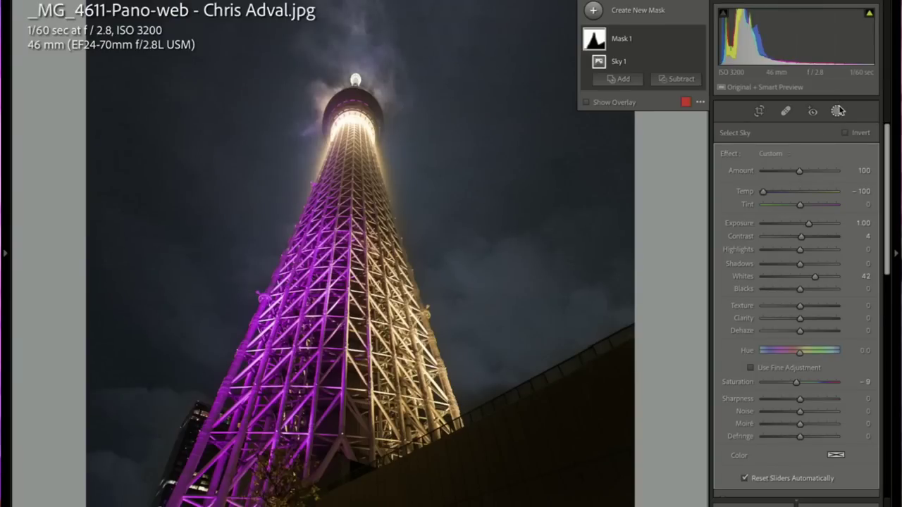
click(838, 110)
key(y)
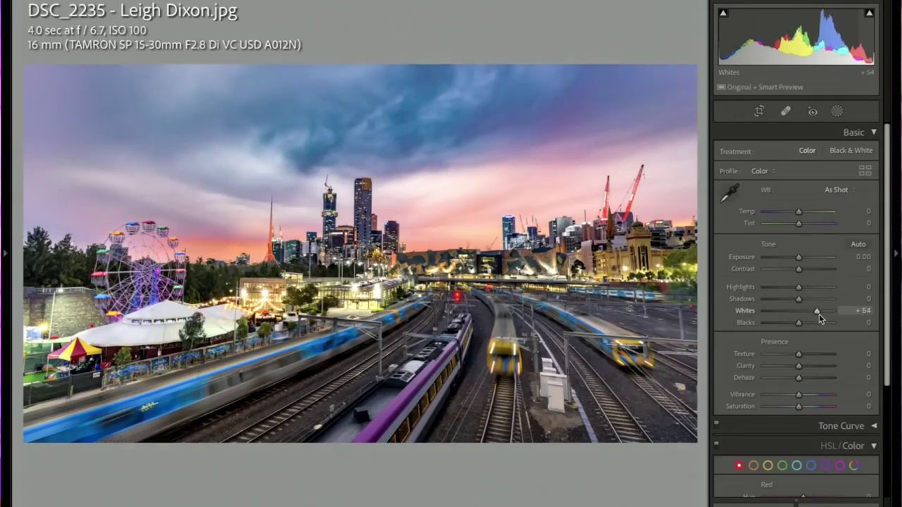
Step: Reset the Whites of the city railway photo, set them to +46, and finish the before-and-after comparison
double_click(819, 313)
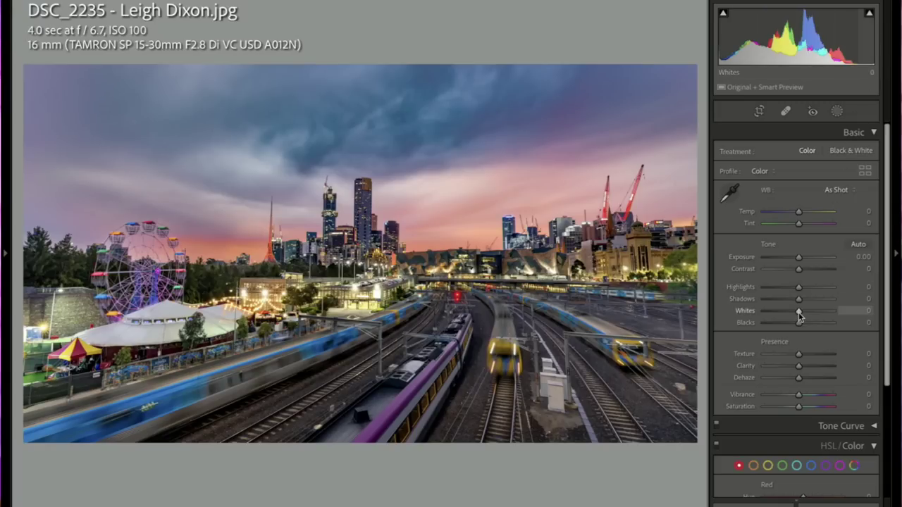
drag(800, 317, 814, 317)
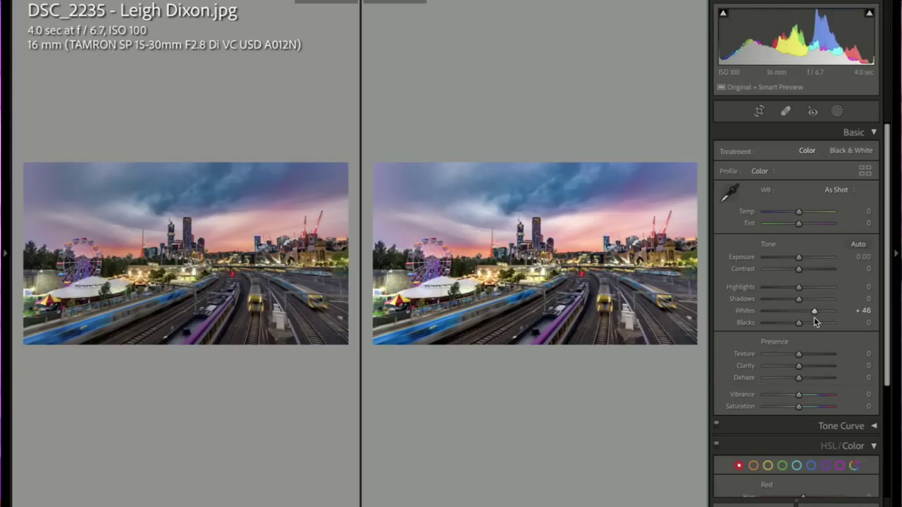
key(y)
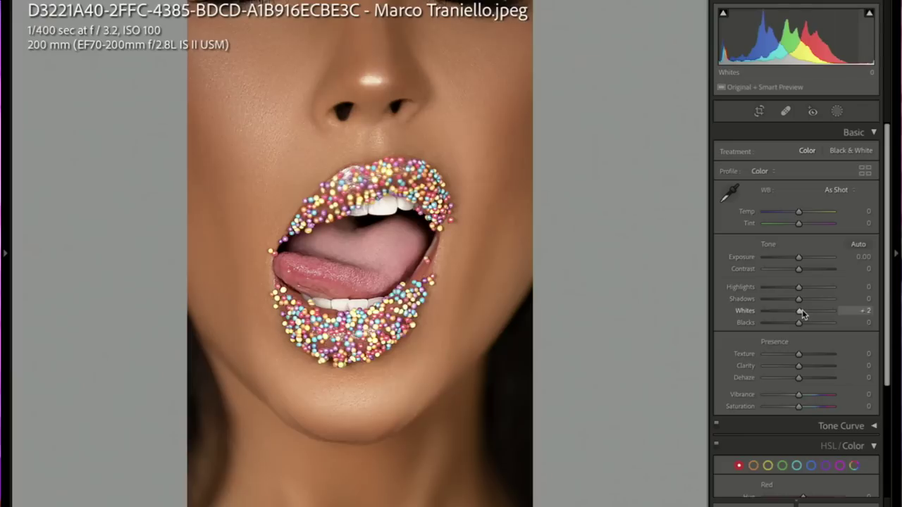
Step: Try raising the Whites and trimming a thin strip off the top of the candy-lips close-up
drag(799, 312, 810, 317)
double_click(809, 314)
click(759, 112)
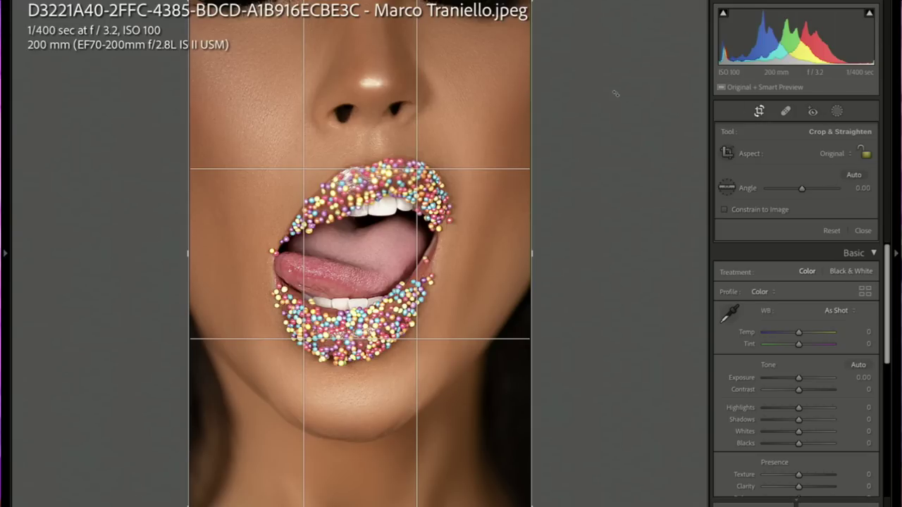
drag(358, 3, 364, 9)
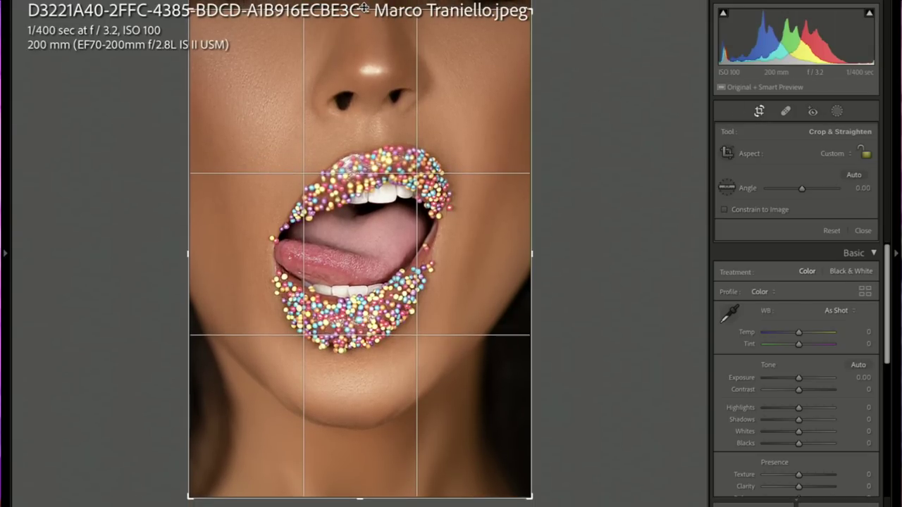
key(Return)
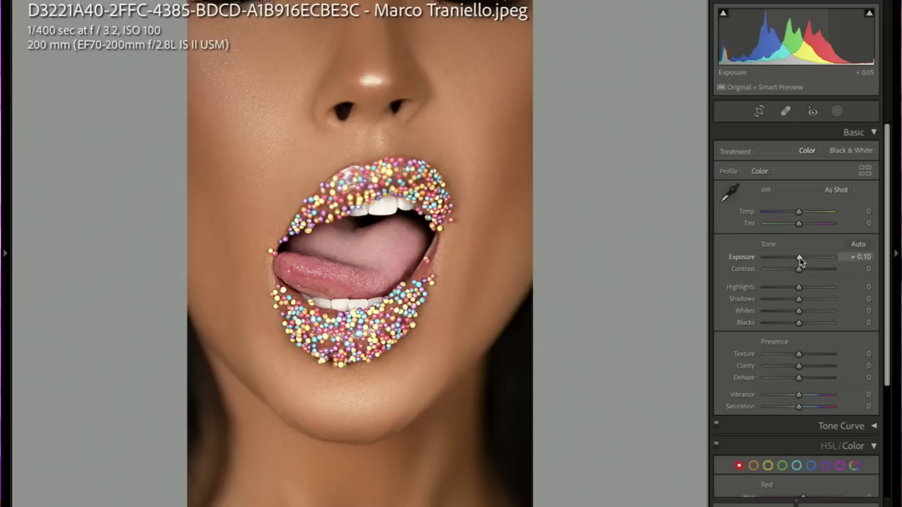
Step: Set the Whites of the candy-lips close-up to +31, keeping the Exposure at 0.00
drag(798, 257, 797, 260)
drag(799, 311, 812, 314)
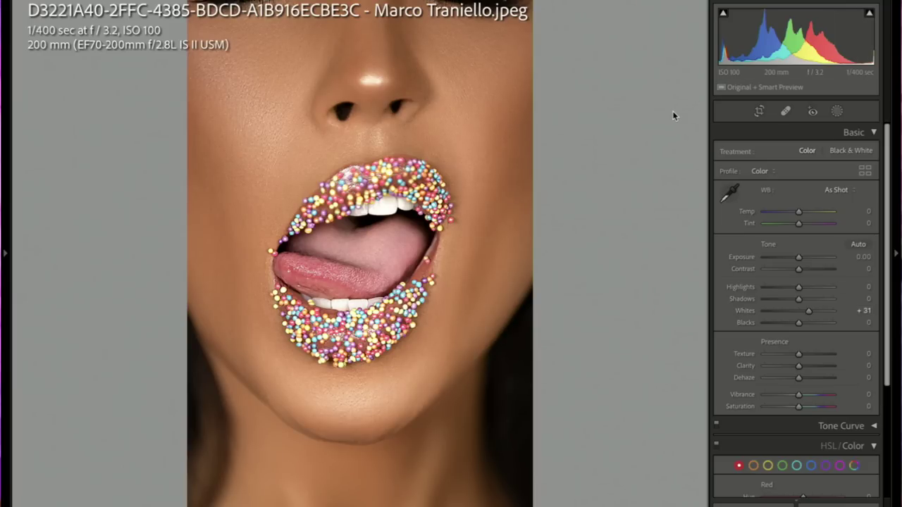
key(Right)
key(Left)
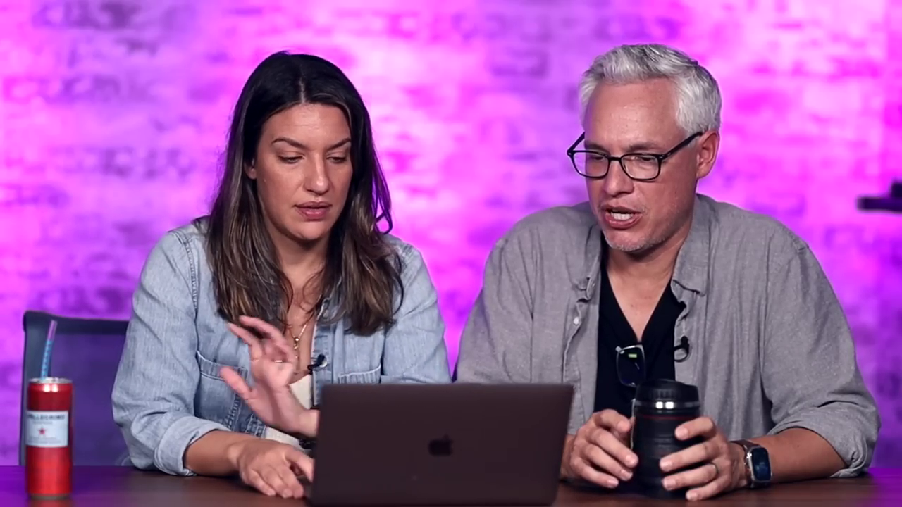
key(5)
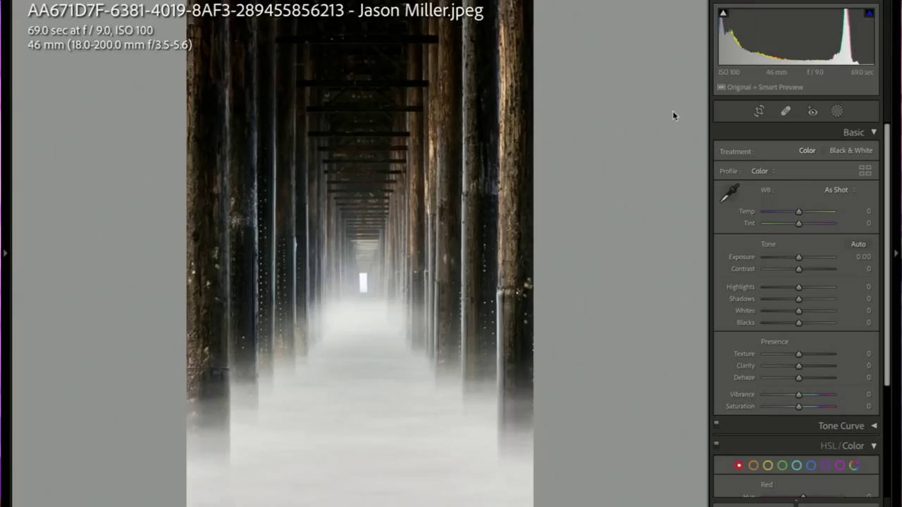
Step: Look through the available preset groups for the foggy pier photo and collapse the Presets list
click(6, 258)
scroll(69, 305, down, 5)
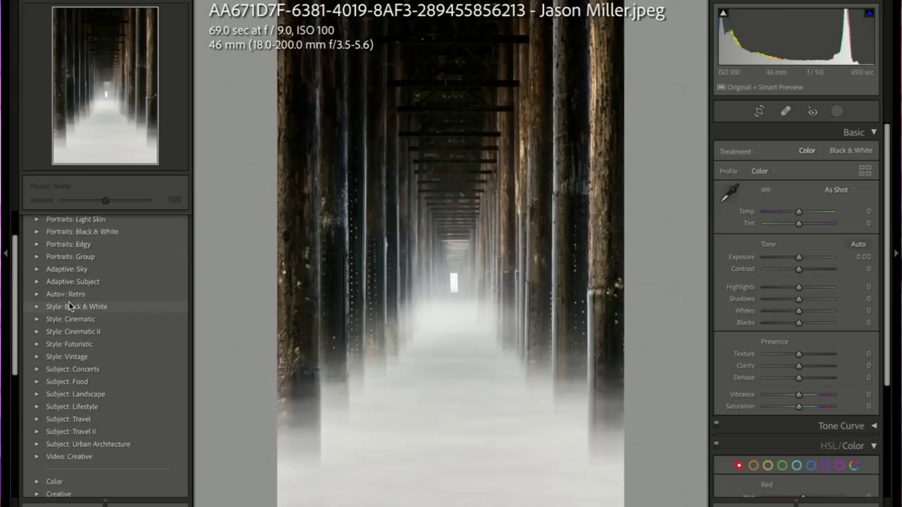
scroll(69, 305, up, 5)
scroll(69, 304, down, 2)
scroll(69, 304, up, 2)
scroll(70, 304, down, 5)
scroll(69, 304, down, 6)
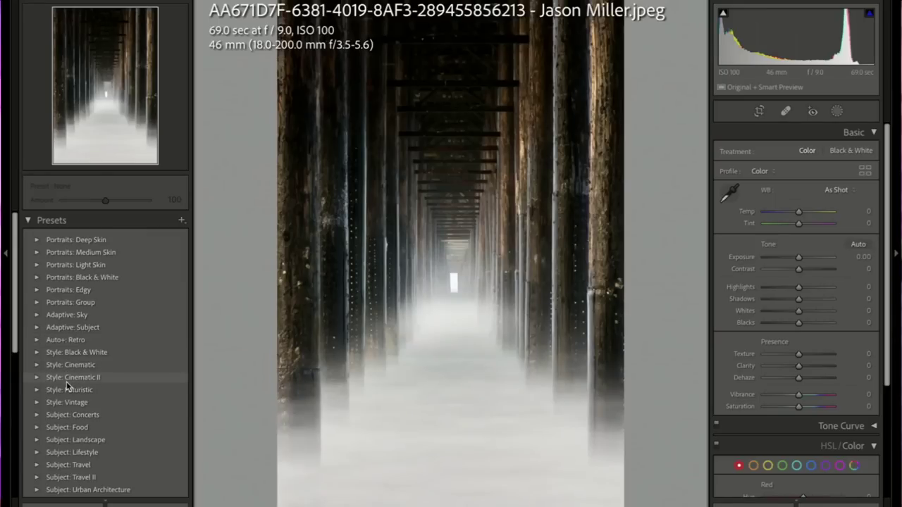
scroll(66, 381, down, 15)
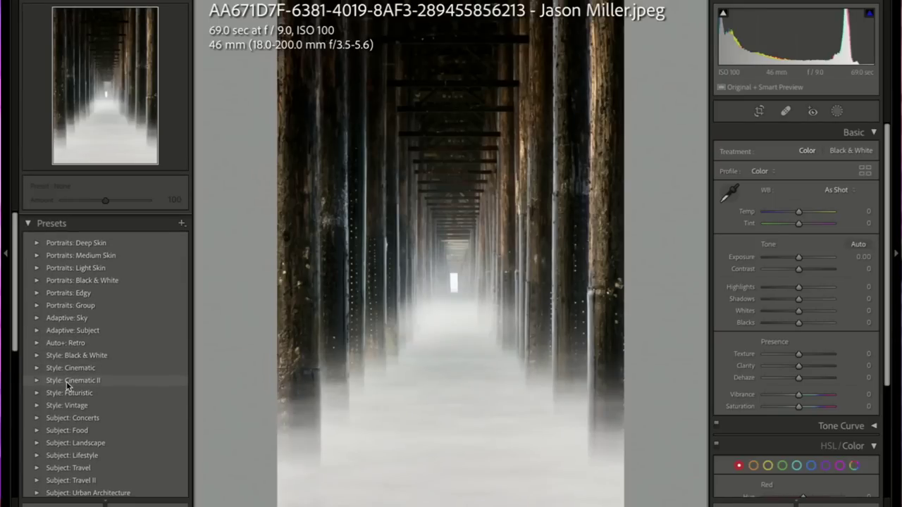
scroll(66, 384, up, 3)
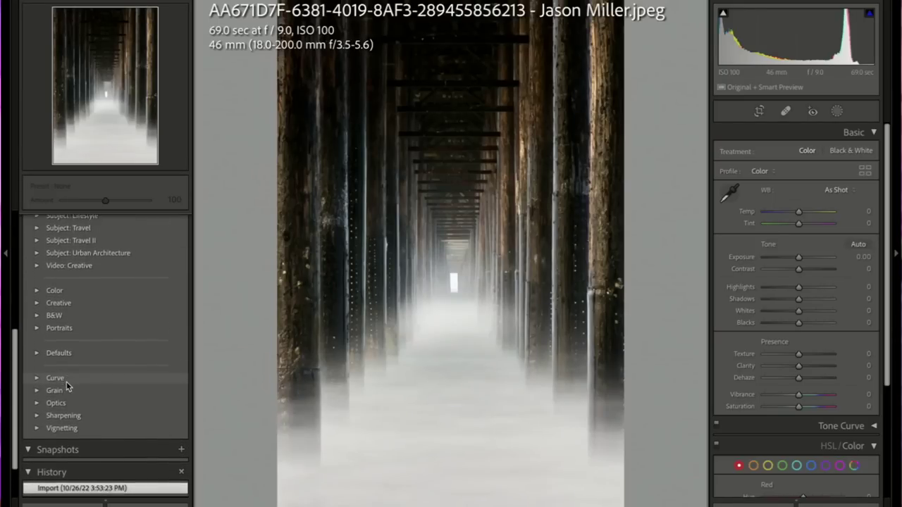
scroll(66, 384, down, 2)
scroll(66, 383, up, 10)
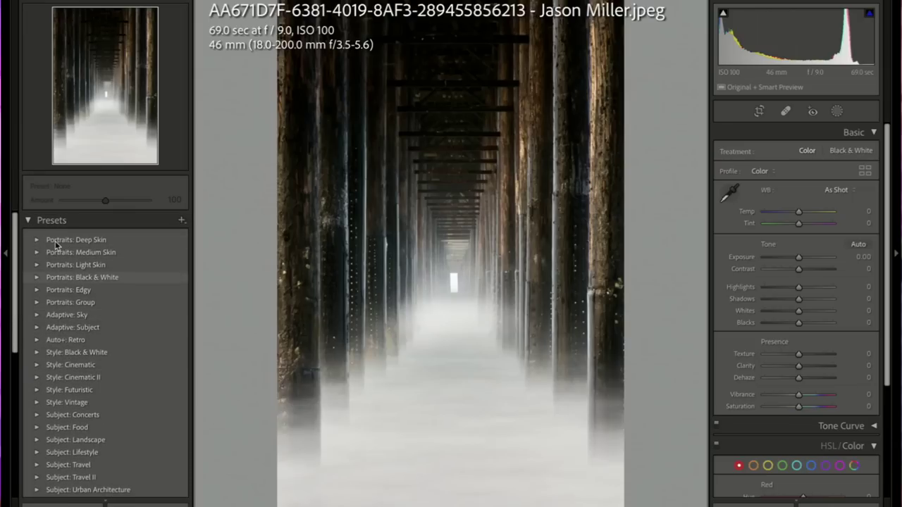
click(29, 221)
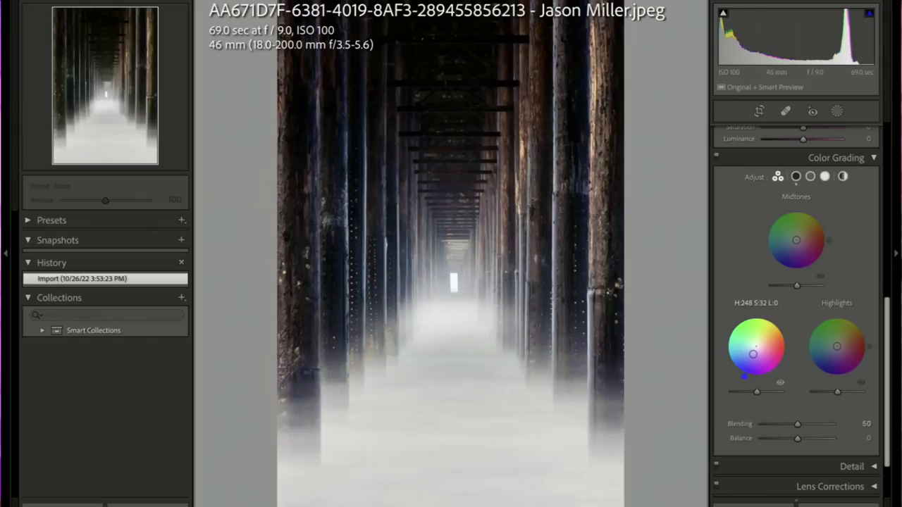
Step: Tint the foggy pier photo's highlights with hue 42 and saturation 48, and set its Temp to -17
drag(837, 346, 846, 338)
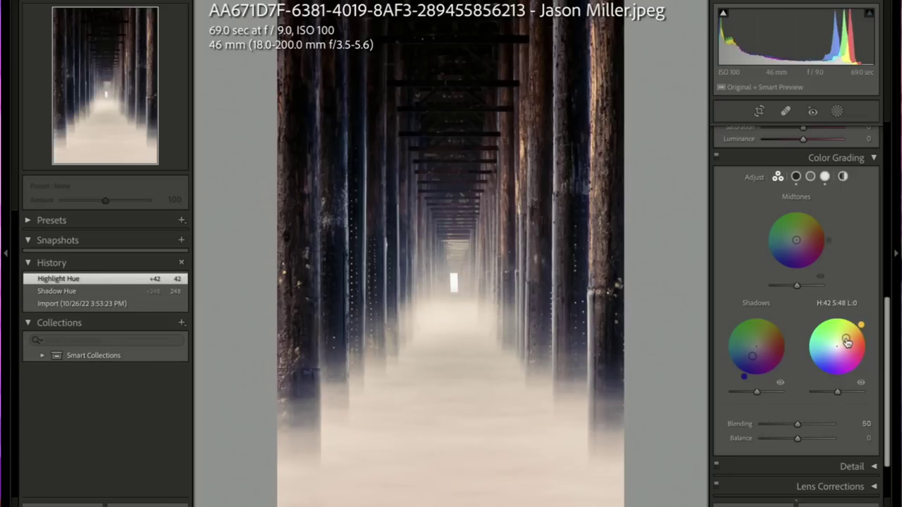
drag(886, 312, 885, 146)
drag(799, 215, 796, 215)
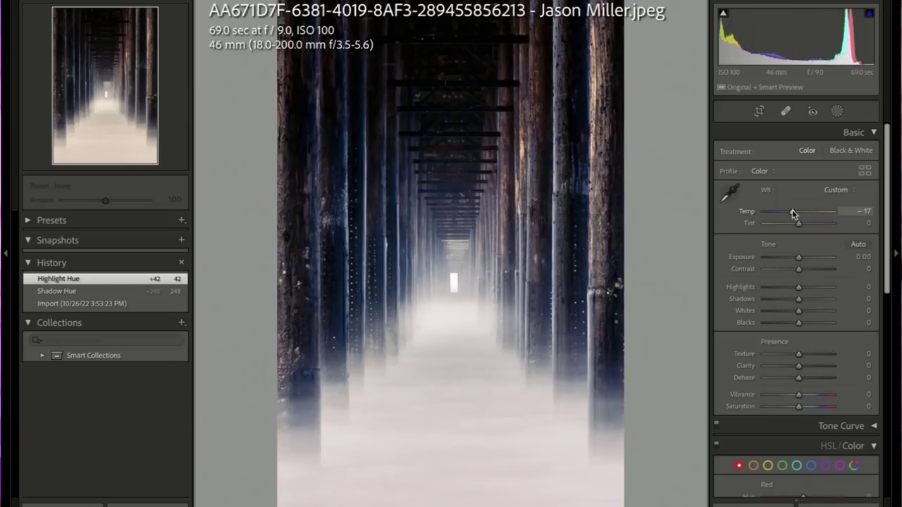
drag(793, 214, 793, 213)
Step: Lower the pier photo's Vibrance to -28 and compare it side by side with the original
drag(799, 397, 790, 399)
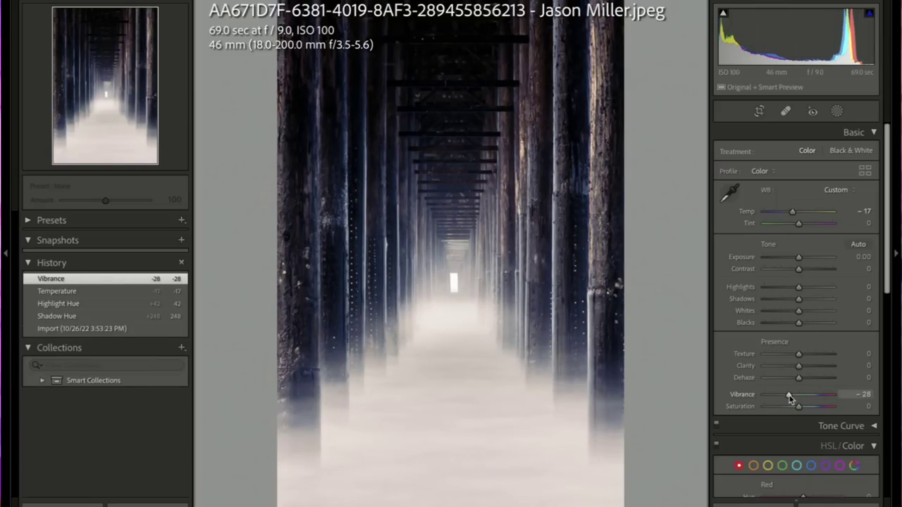
key(y)
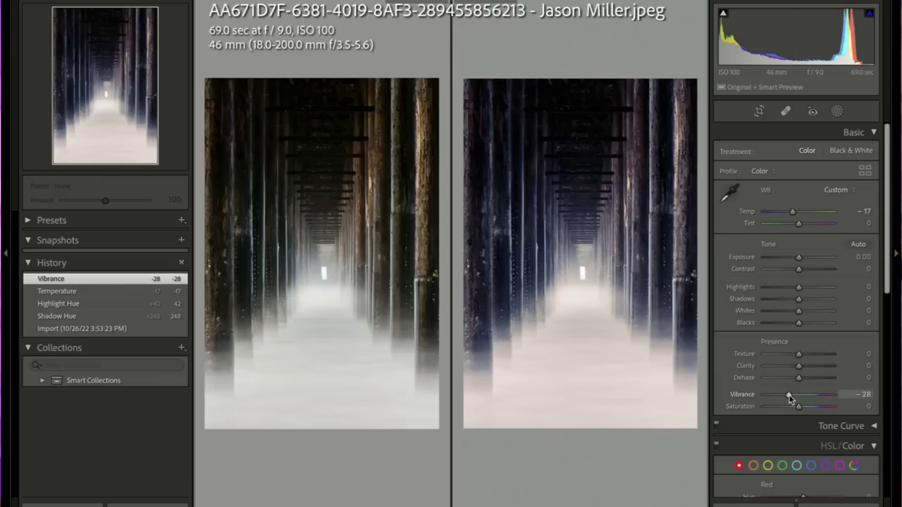
key(y)
Step: Convert the foggy pier photo to Black & White with Temp at 0 and raise its Whites slightly
click(853, 152)
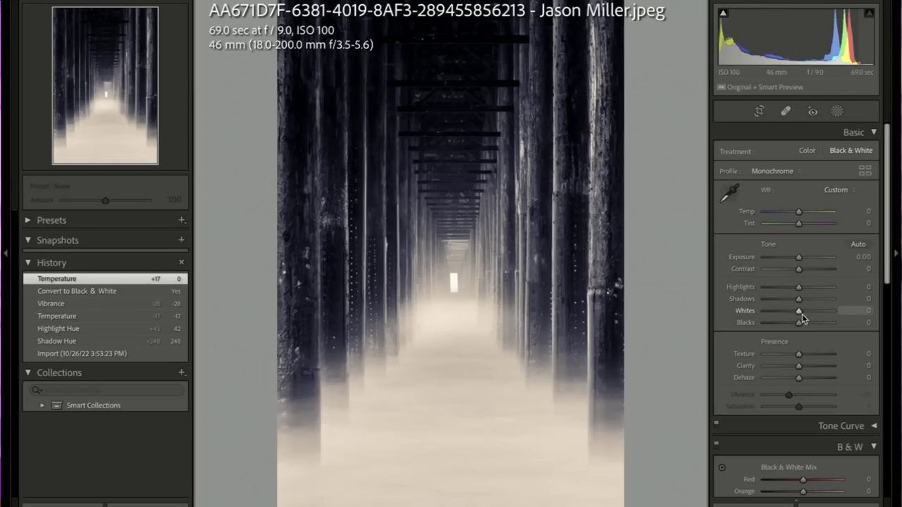
drag(798, 314, 807, 316)
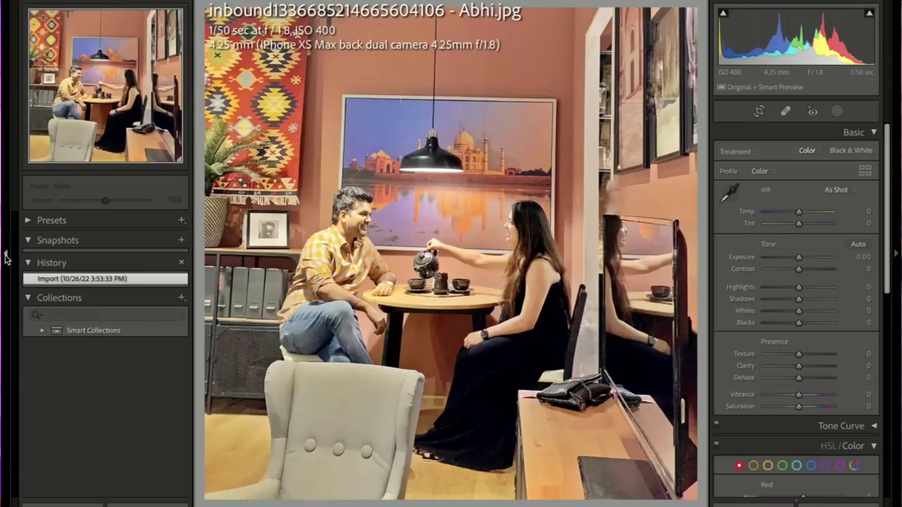
Step: Enlarge the photo of the couple having tea and set its Exposure to +0.20 and Highlights to -23
click(5, 255)
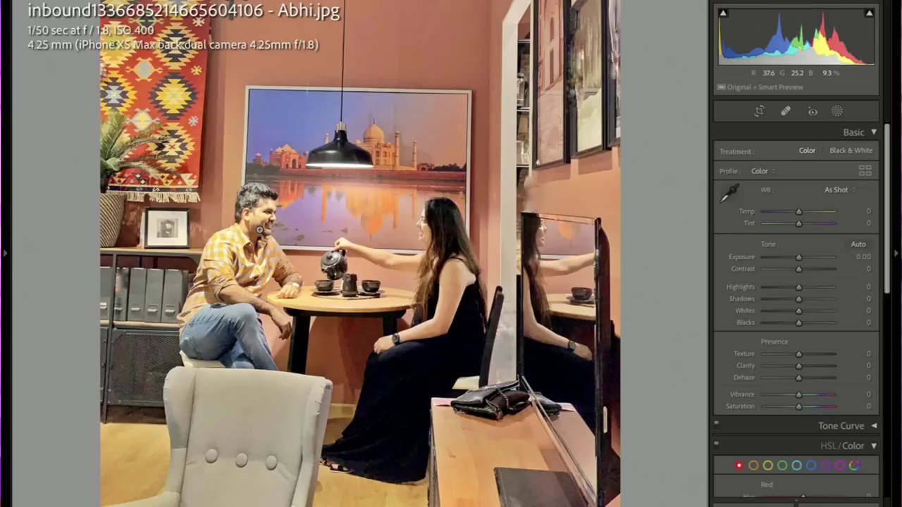
click(266, 215)
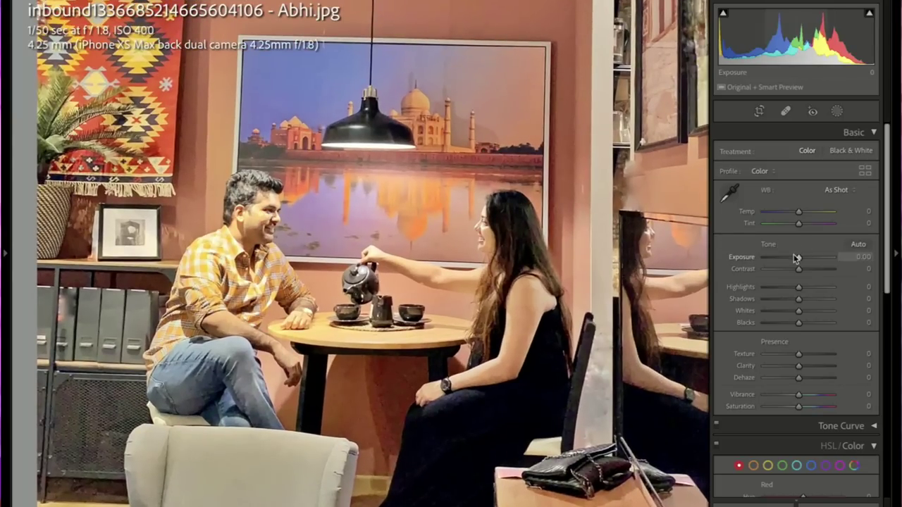
drag(800, 262, 801, 262)
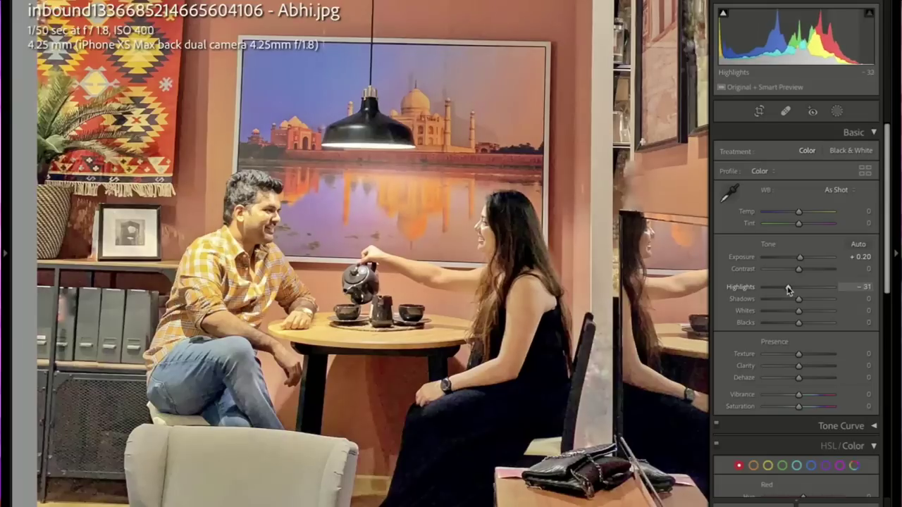
drag(787, 289, 787, 289)
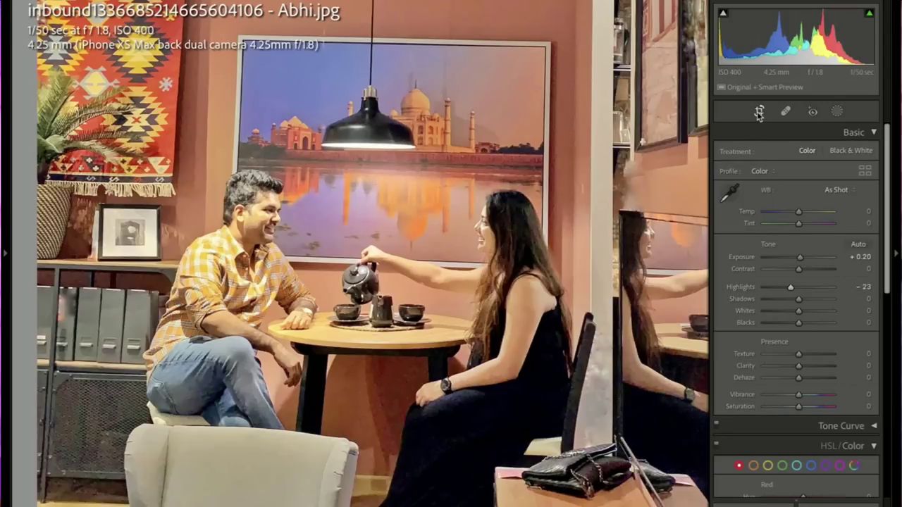
Step: Crop the tea photo to a 4 x 5 / 8 x 10 aspect around the seated couple and briefly preview it in Black & White
click(759, 113)
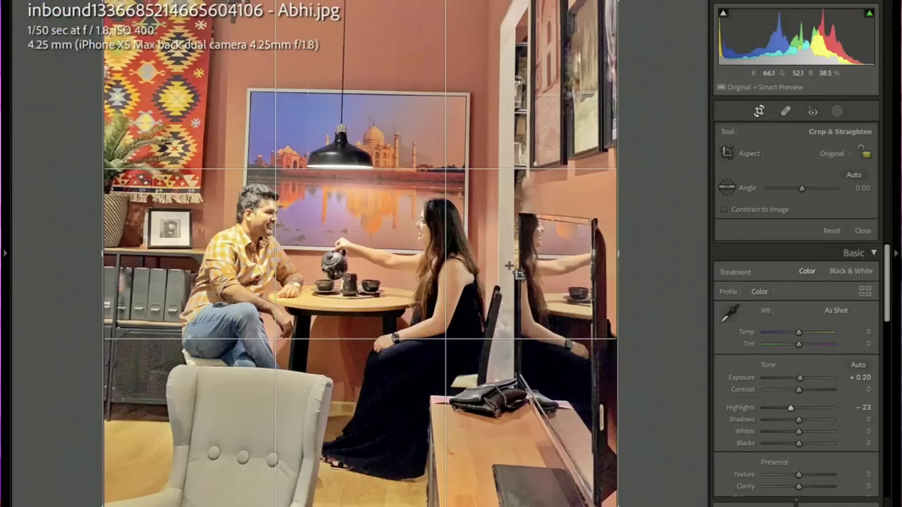
click(834, 153)
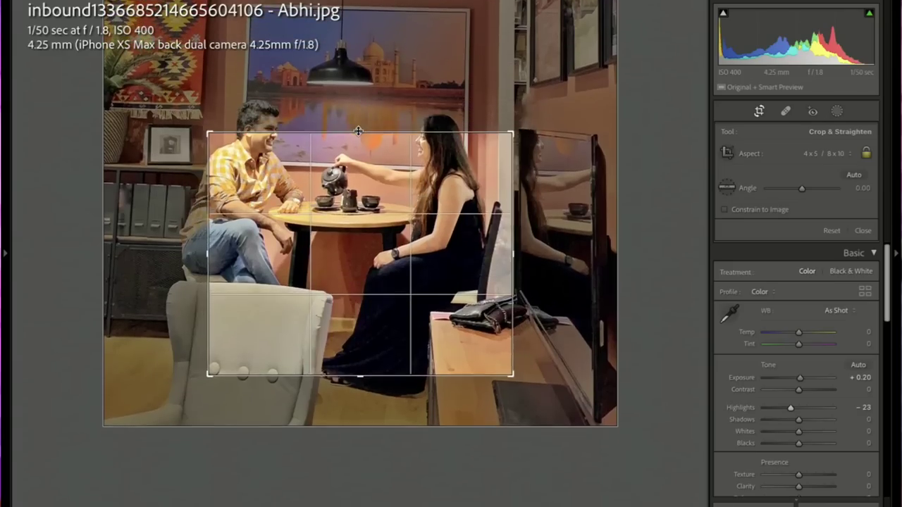
drag(350, 160, 378, 216)
key(Return)
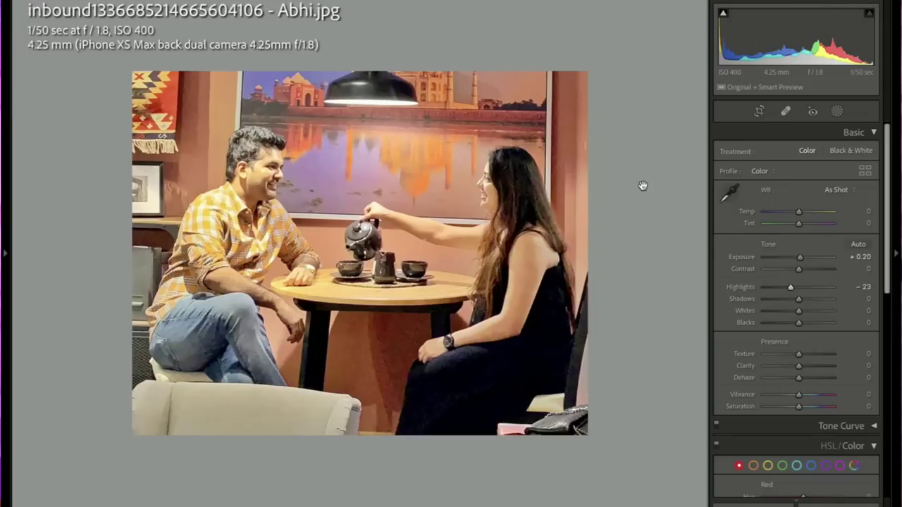
click(840, 152)
click(808, 151)
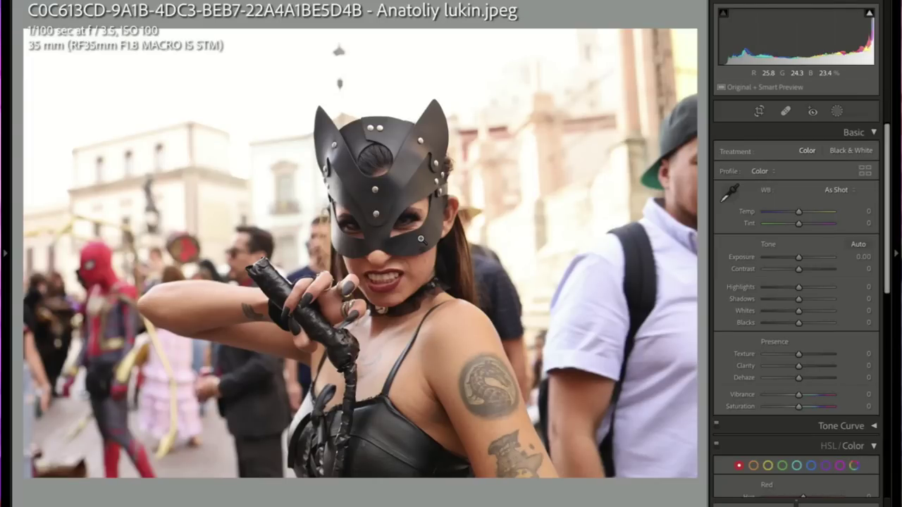
Step: Crop the cat-mask portrait slightly tighter around the woman at the original aspect ratio
click(758, 111)
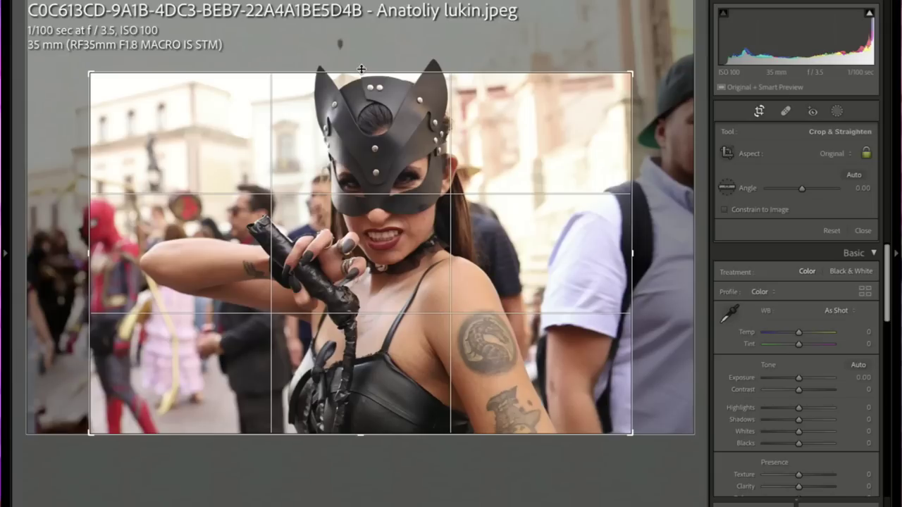
drag(361, 68, 361, 61)
drag(367, 170, 384, 179)
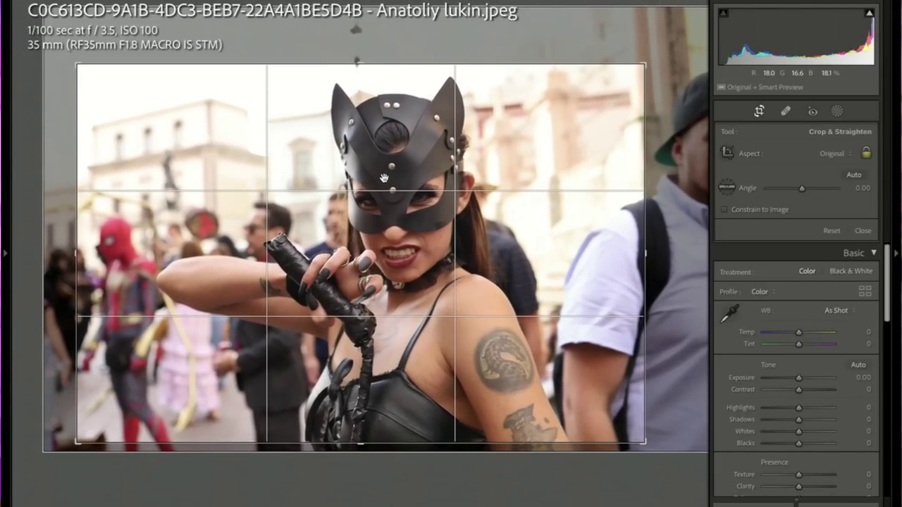
key(Return)
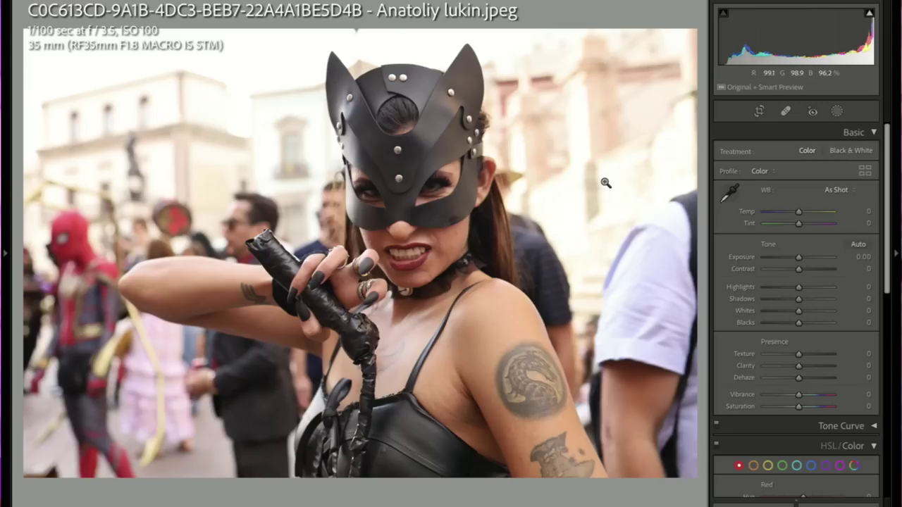
Step: Unlock the aspect ratio and narrow the cat-mask portrait's crop, keeping the woman's raised elbow inside the frame
click(754, 111)
click(866, 156)
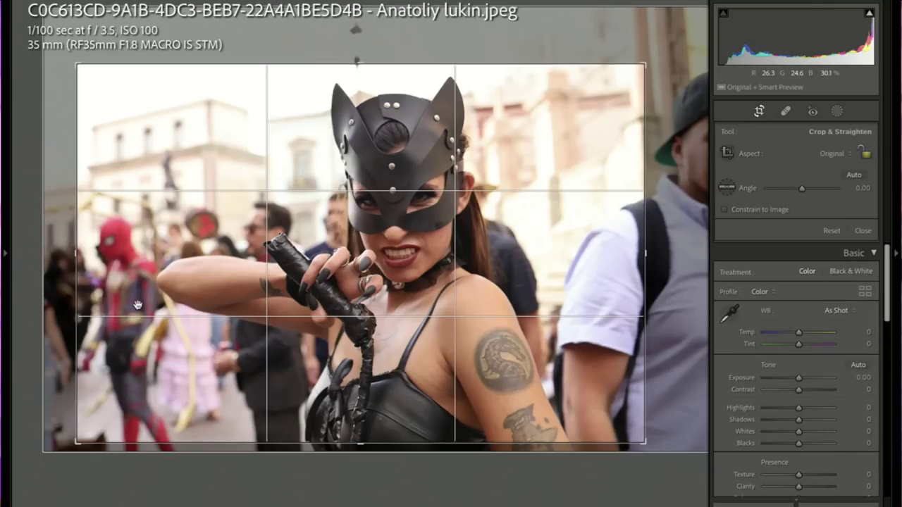
drag(78, 252, 135, 262)
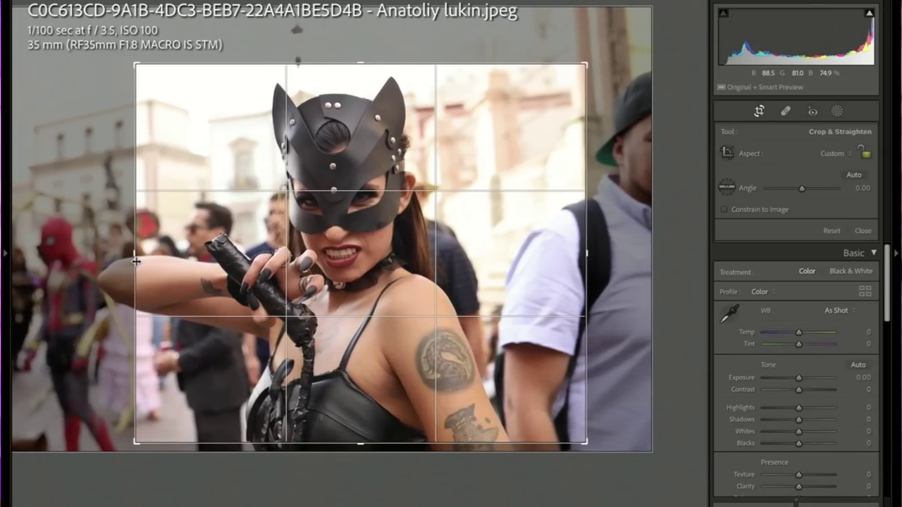
key(Return)
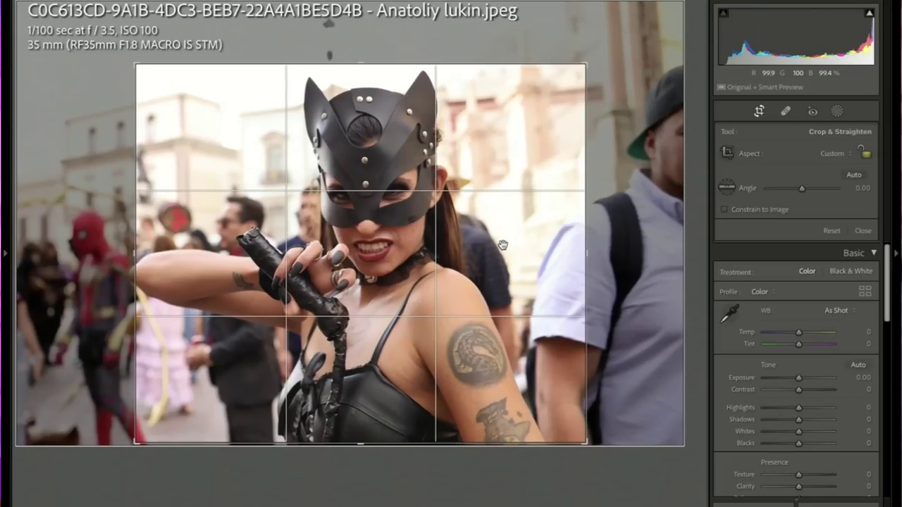
key(Return)
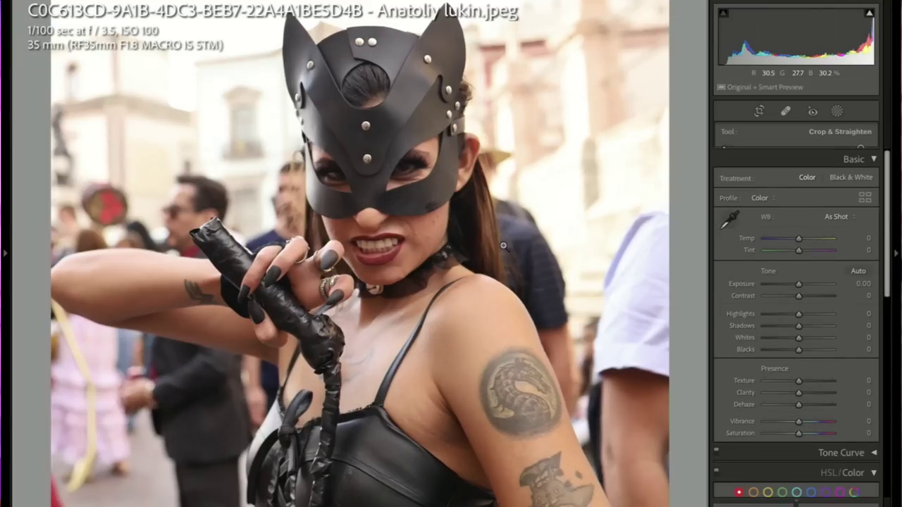
Step: Zoom in on the masked face and set the Exposure to +0.15
click(400, 163)
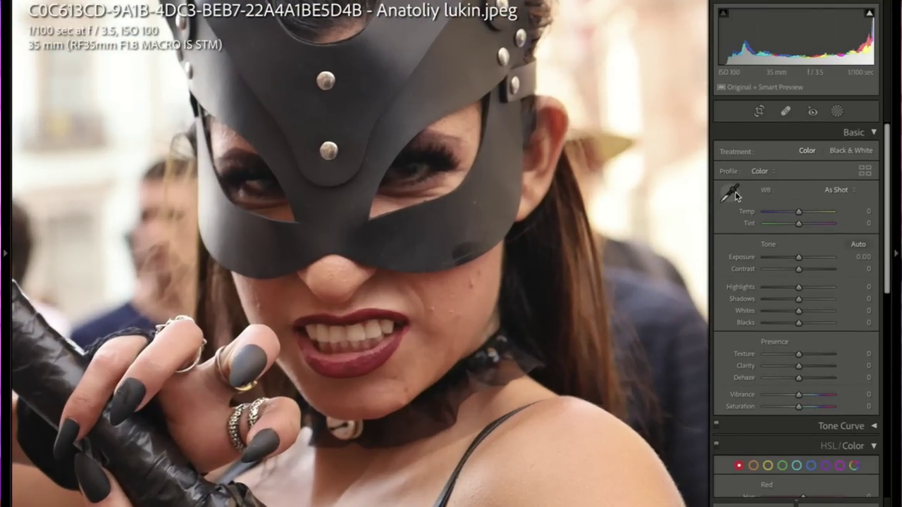
drag(799, 258, 801, 263)
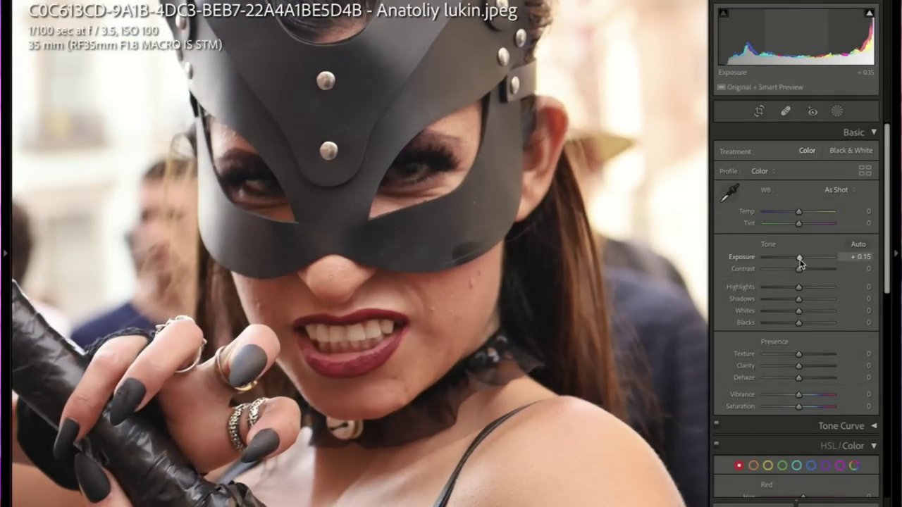
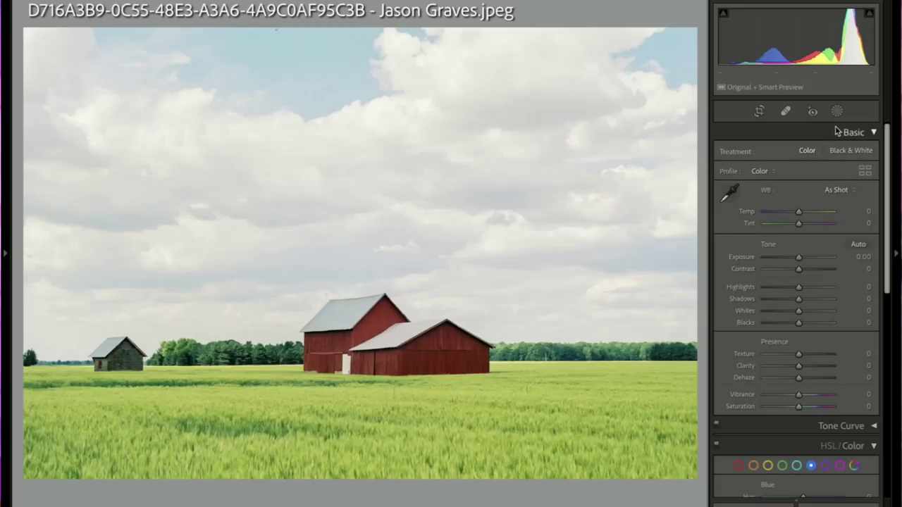
Step: Add a Select Sky mask to the red barn photo with Highlights -46, Shadows -10, Whites 8 and Blacks -64
click(837, 111)
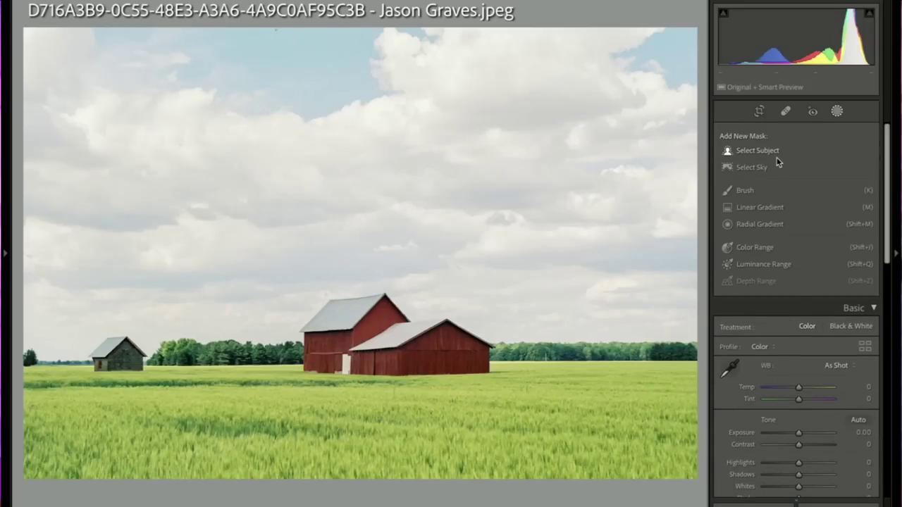
click(751, 167)
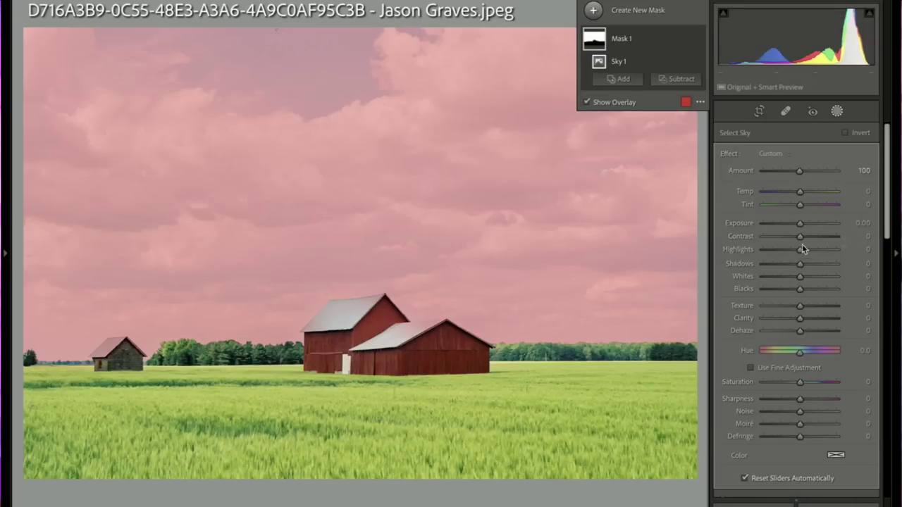
drag(800, 251, 786, 254)
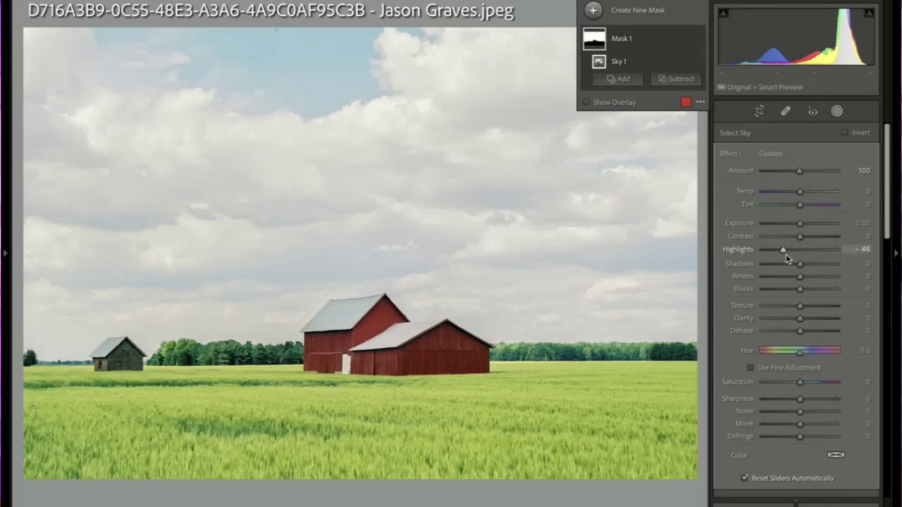
mouse_move(798, 288)
mouse_down()
mouse_move(775, 289)
mouse_move(803, 278)
mouse_up()
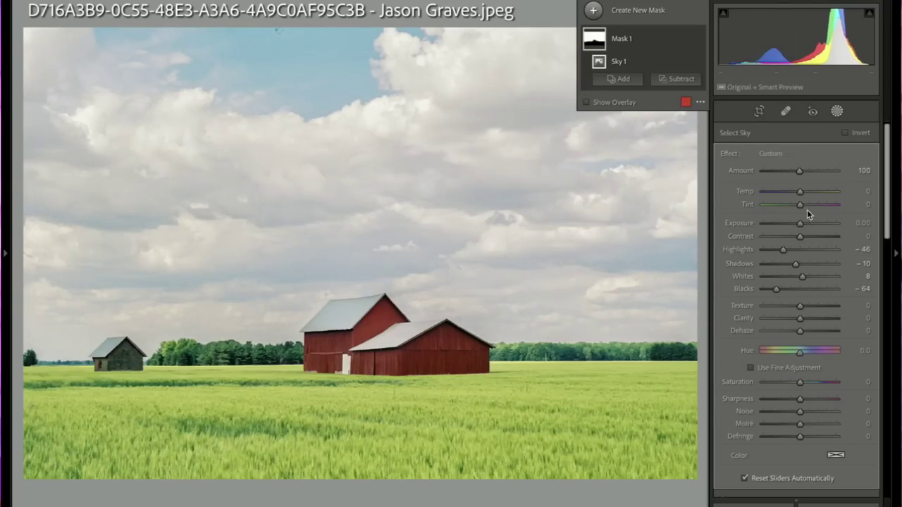
Step: Warm the barn photo's sky mask to a Temp of 4 and try different Tint values
drag(800, 194, 803, 196)
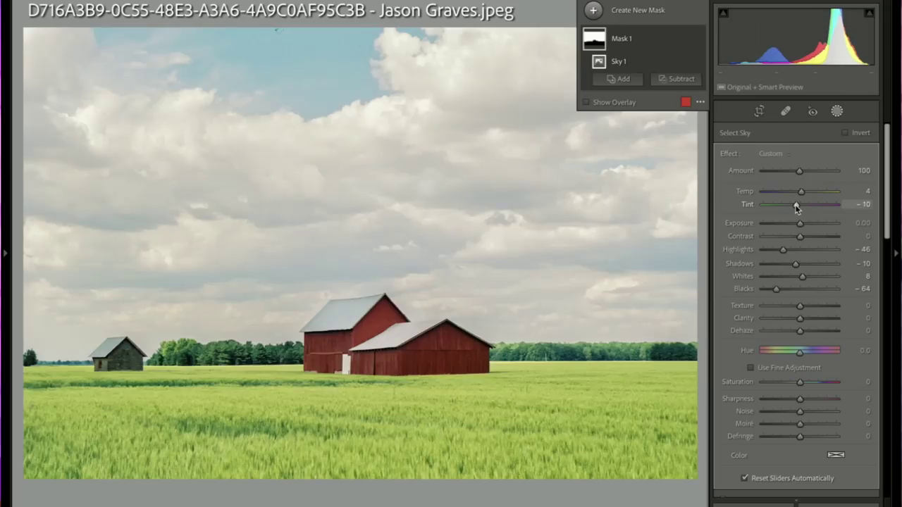
drag(796, 205, 806, 206)
double_click(806, 206)
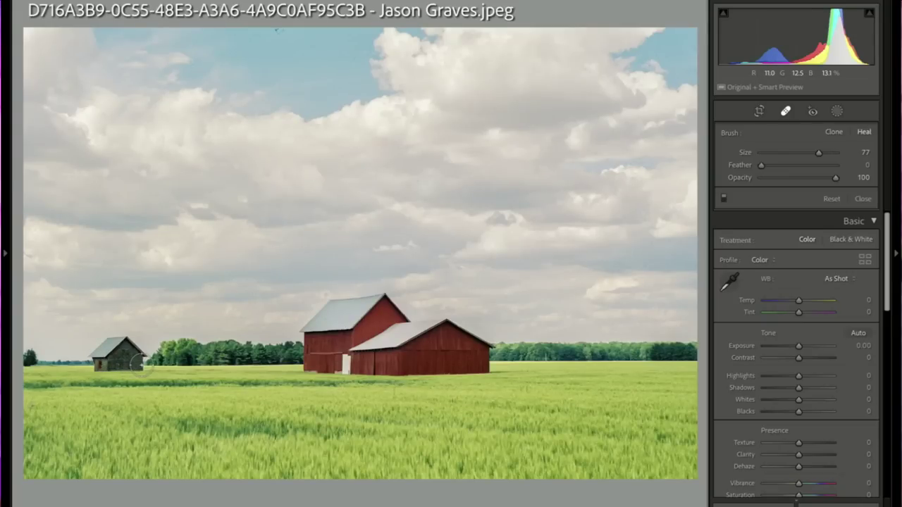
Step: Heal away the small grey shed beside the tree line in the barn photo with a size 77 brush
mouse_move(134, 365)
mouse_down()
mouse_move(101, 366)
mouse_move(96, 357)
mouse_move(119, 344)
mouse_up()
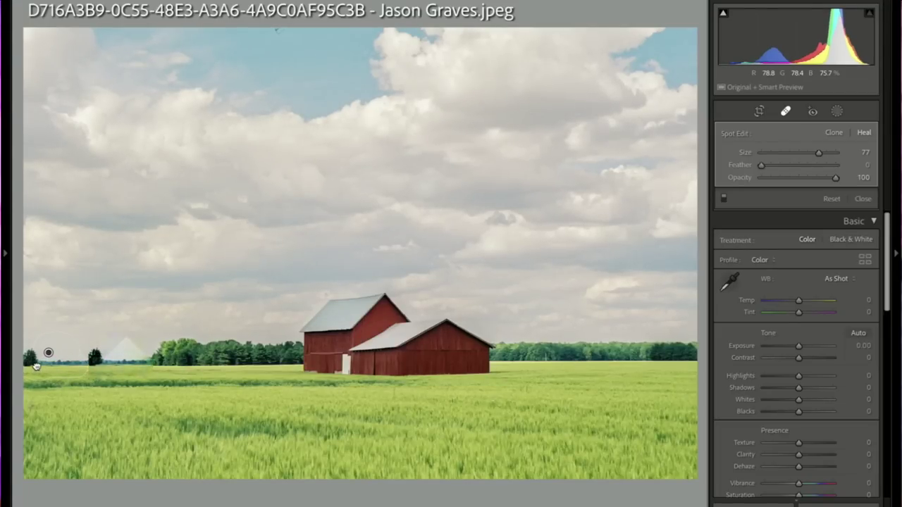
click(785, 114)
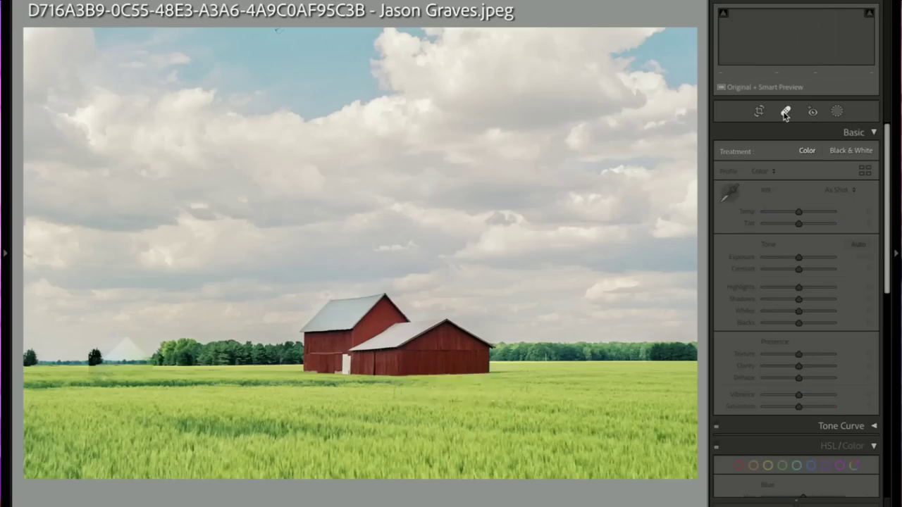
Step: Switch to the freckled portrait with dark red lips and inspect the open eye up close
key(Right)
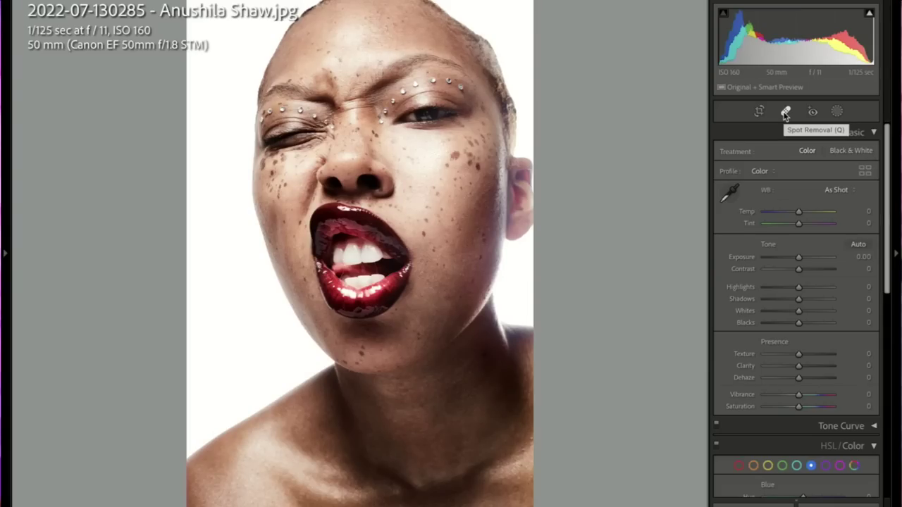
click(424, 110)
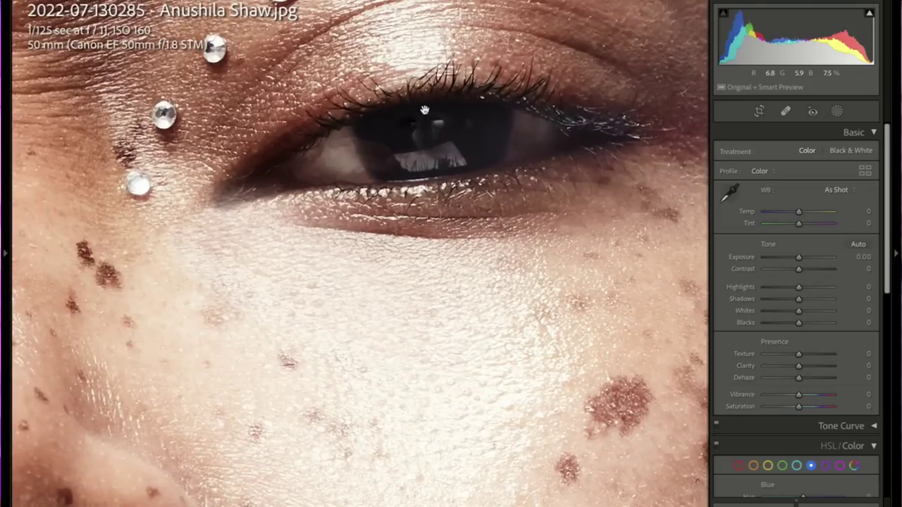
click(425, 110)
click(425, 110)
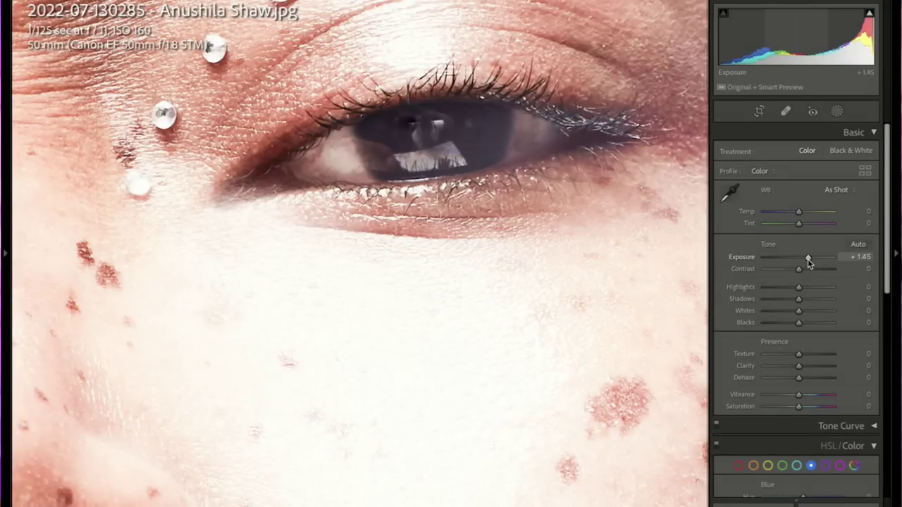
Step: Reset the freckled portrait's Exposure to 0.00 and flag the whole photo as a pick
double_click(807, 259)
click(482, 247)
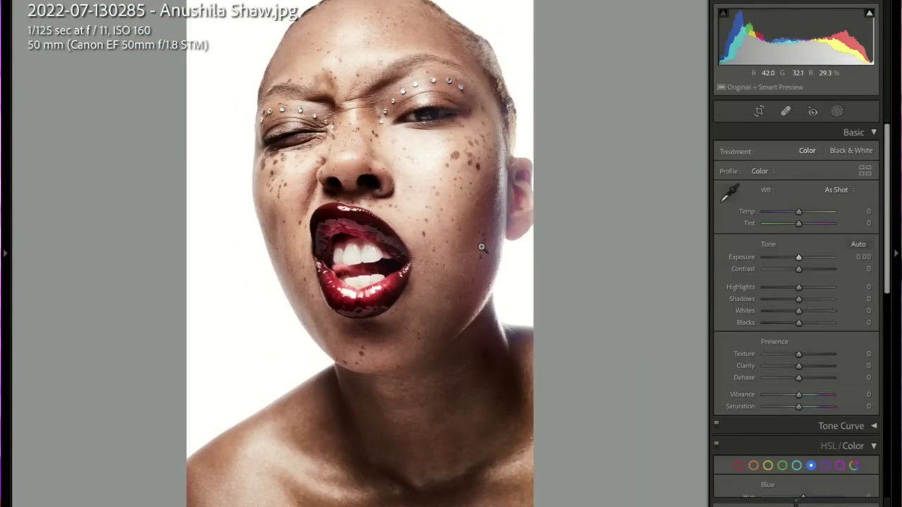
key(p)
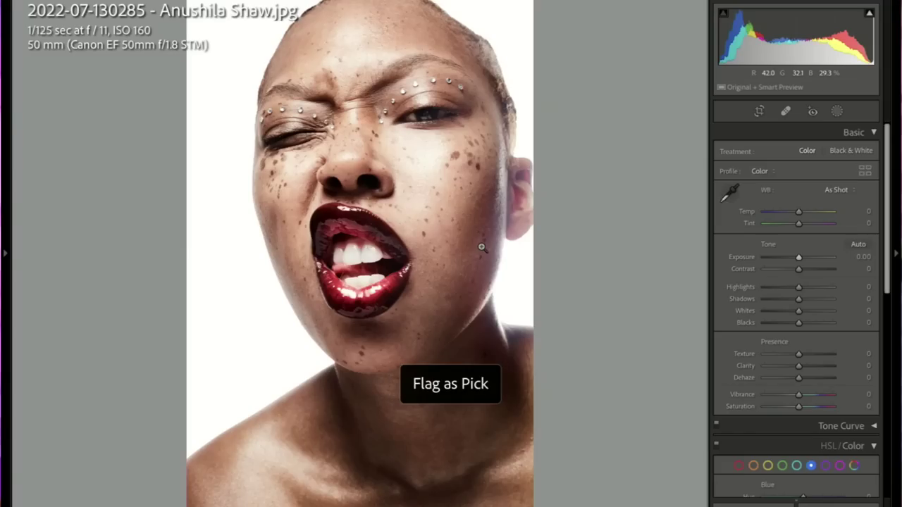
Step: Switch to the osprey photo, look over the bird and its perch, and flag the photo as a pick
key(Right)
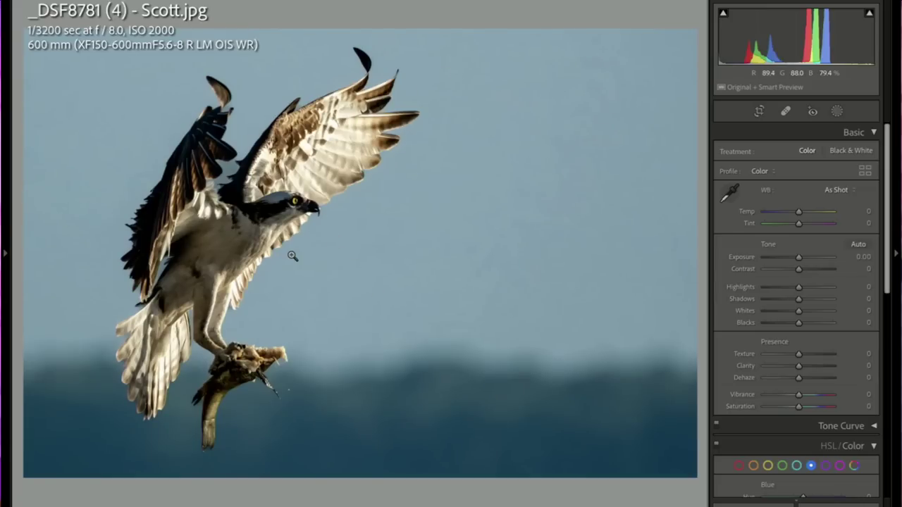
drag(311, 207, 369, 192)
drag(236, 433, 253, 320)
key(p)
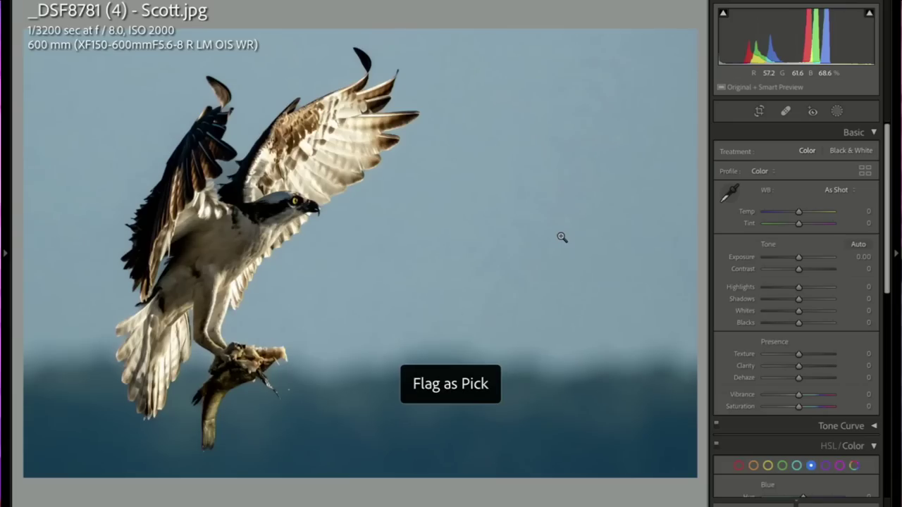
Step: Warm the white cat profile photo to a Temp of 5 and mark it as a five-star pick
key(Right)
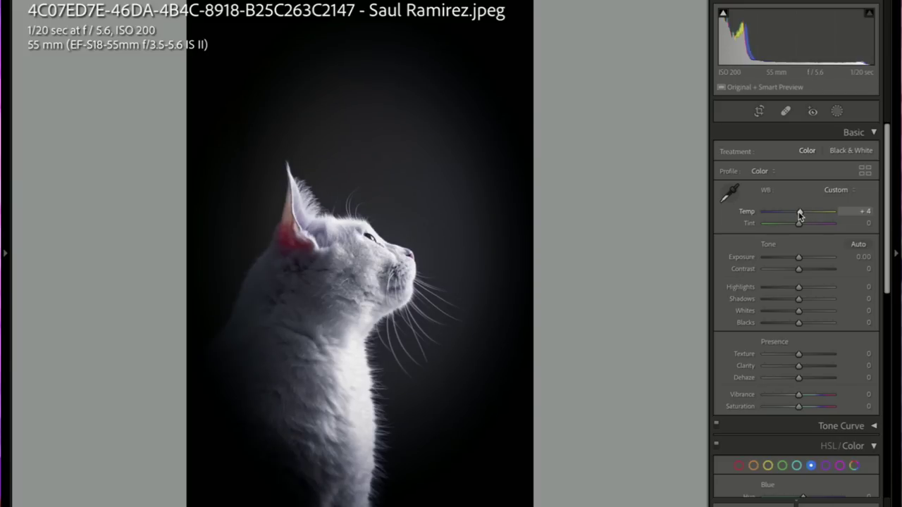
drag(800, 215, 798, 215)
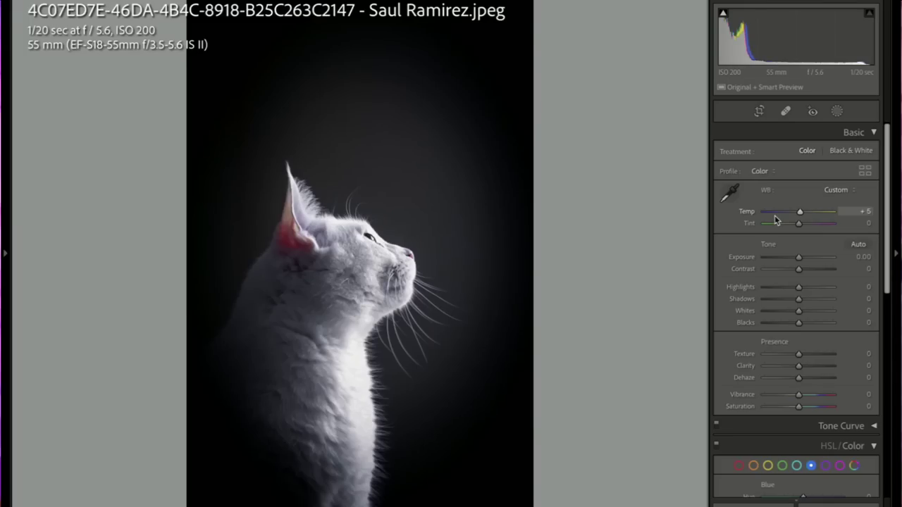
key(5)
key(p)
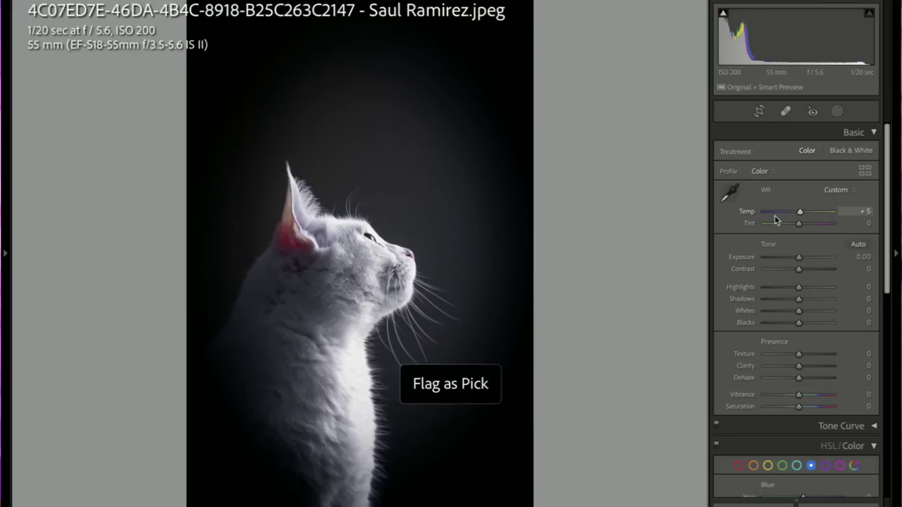
Step: Adjust the resting monkey photo's tone with Contrast 12, Exposure 0.80 and Blacks -17, checking the eyes up close
key(Right)
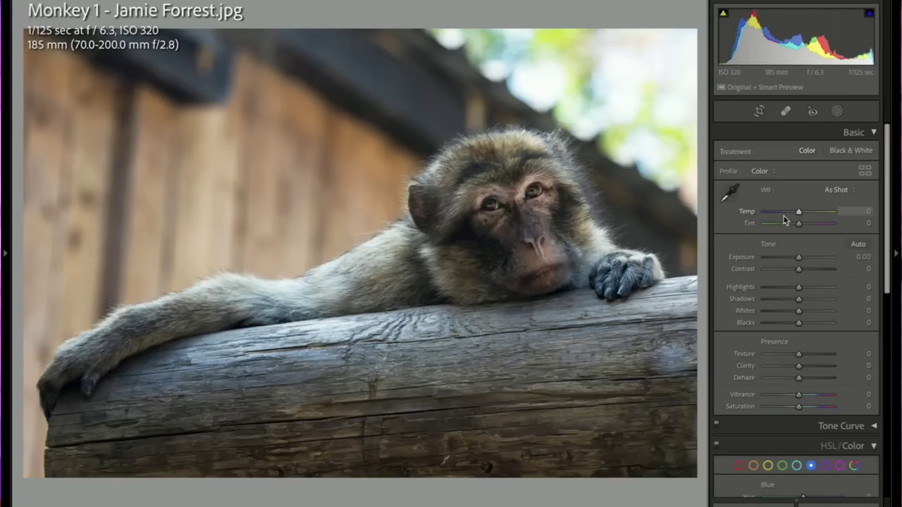
click(512, 205)
drag(521, 245, 467, 210)
drag(749, 287, 859, 288)
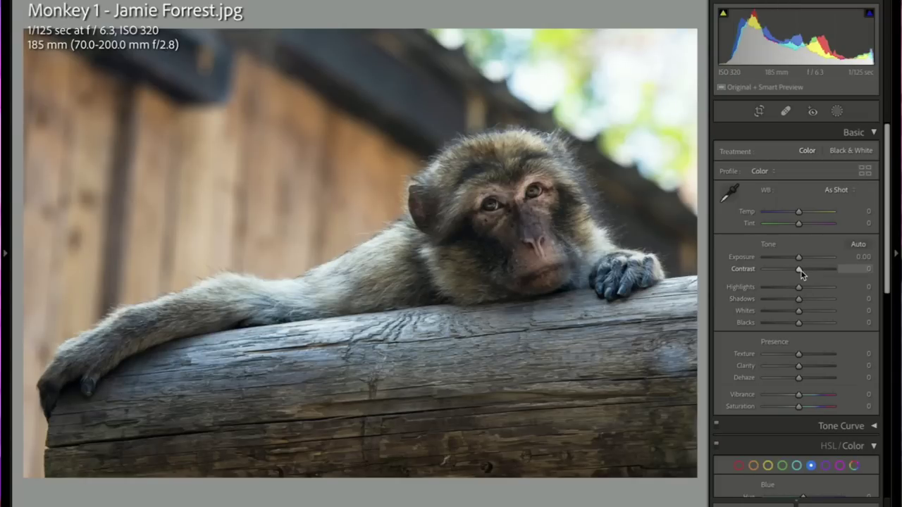
drag(800, 268, 806, 262)
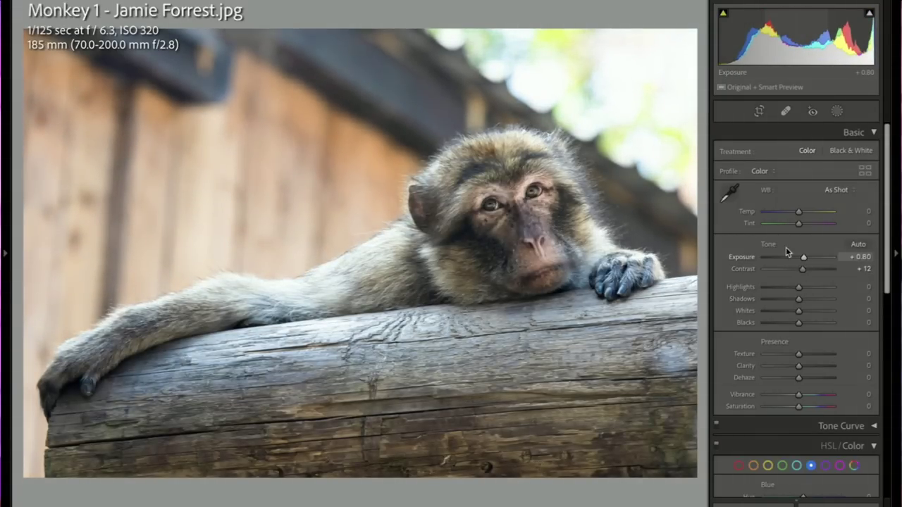
key(z)
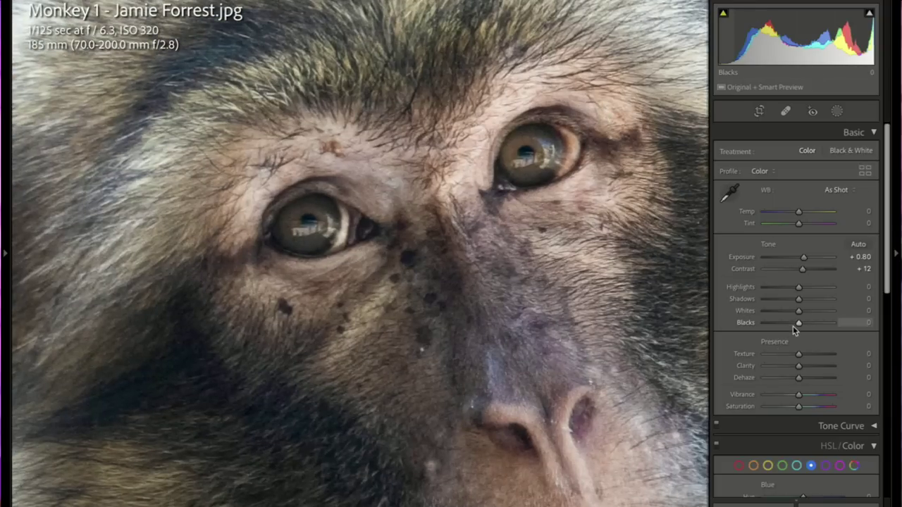
drag(799, 324, 792, 323)
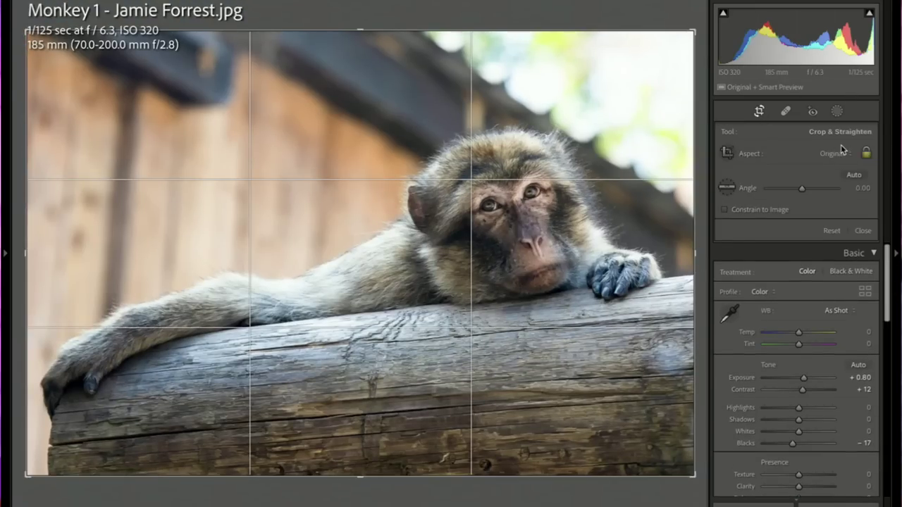
Step: Crop the monkey photo at 4 x 5 / 8 x 10 tightly around the face and resting hand
click(842, 150)
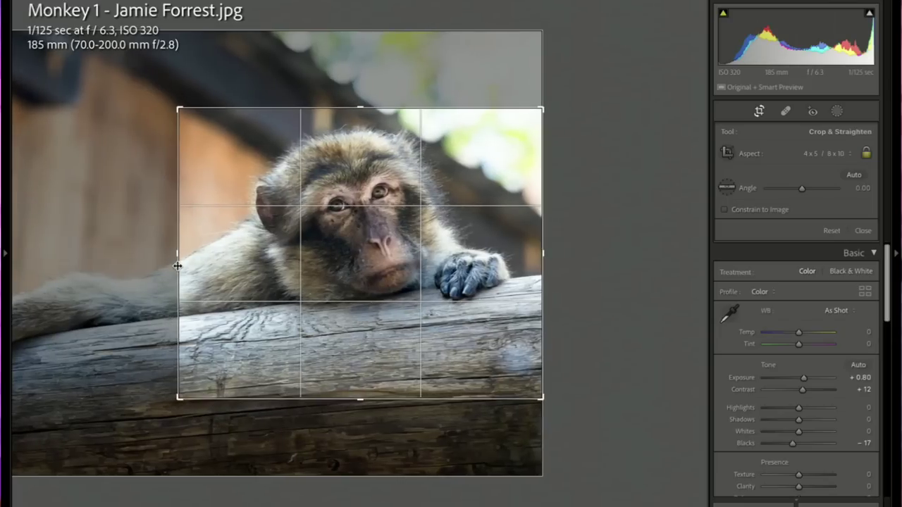
drag(264, 278, 286, 293)
key(Return)
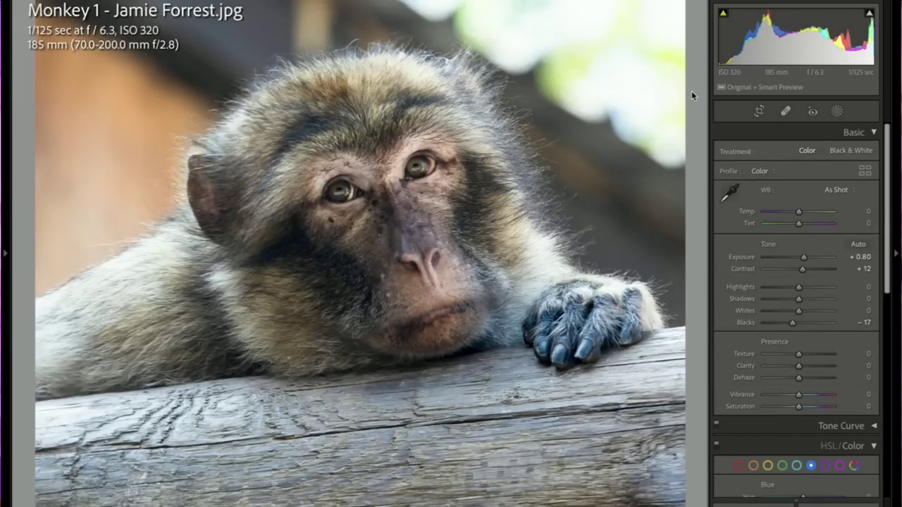
Step: Crop the salmon and cucumber dish photo tighter around the food at the Original aspect and inspect the result
key(Right)
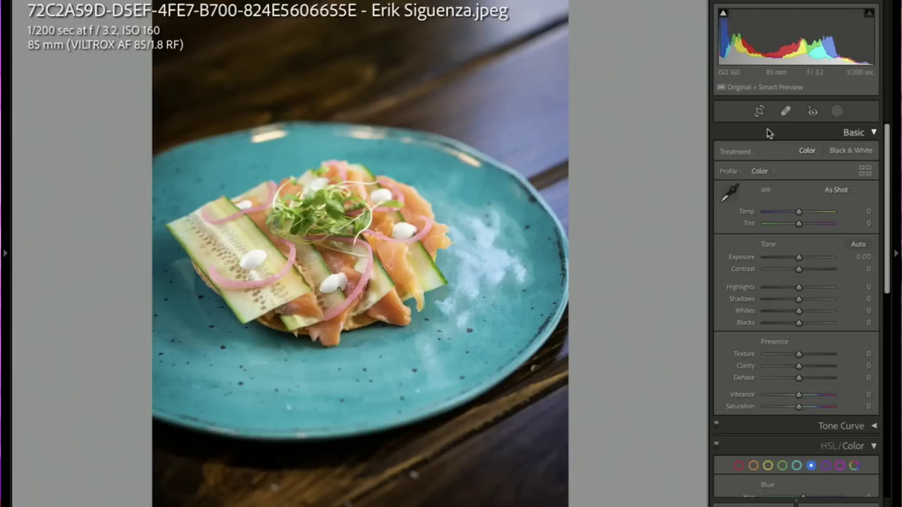
click(759, 112)
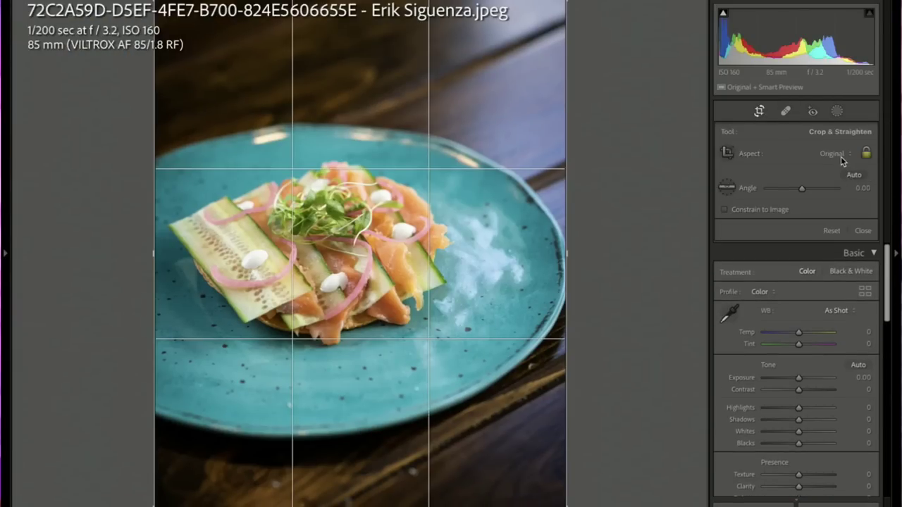
click(841, 158)
click(827, 204)
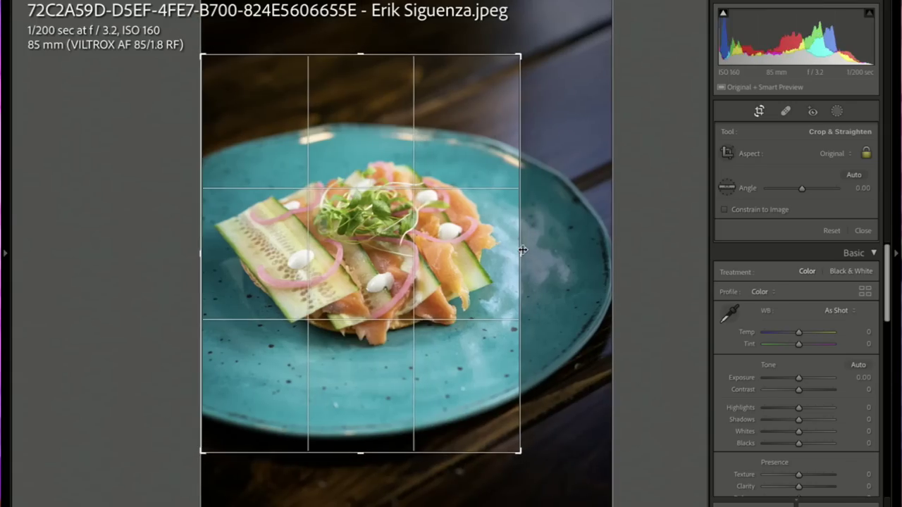
drag(462, 263, 449, 252)
key(Return)
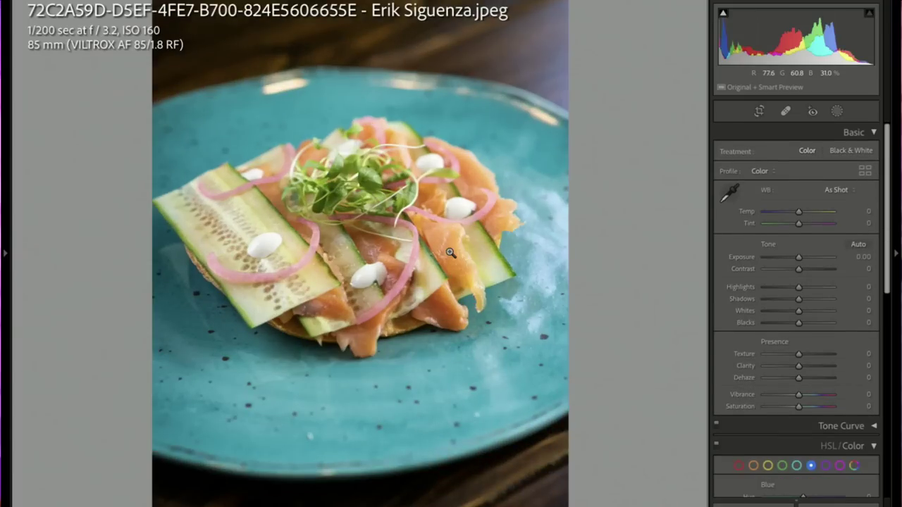
click(419, 289)
click(419, 290)
click(446, 239)
click(449, 237)
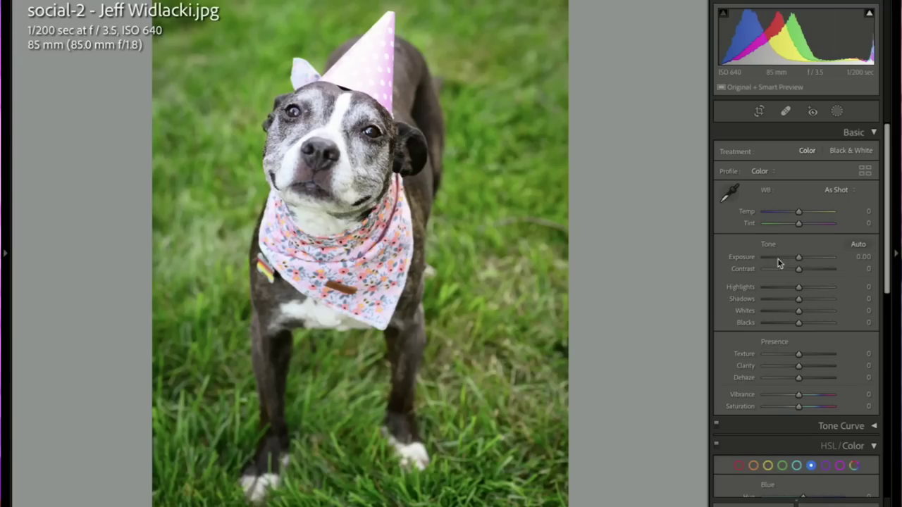
Step: Set the party-hat dog photo's Exposure to -0.25 and Magenta Luminance to -32, and mark it as a five-star pick
drag(799, 258, 797, 258)
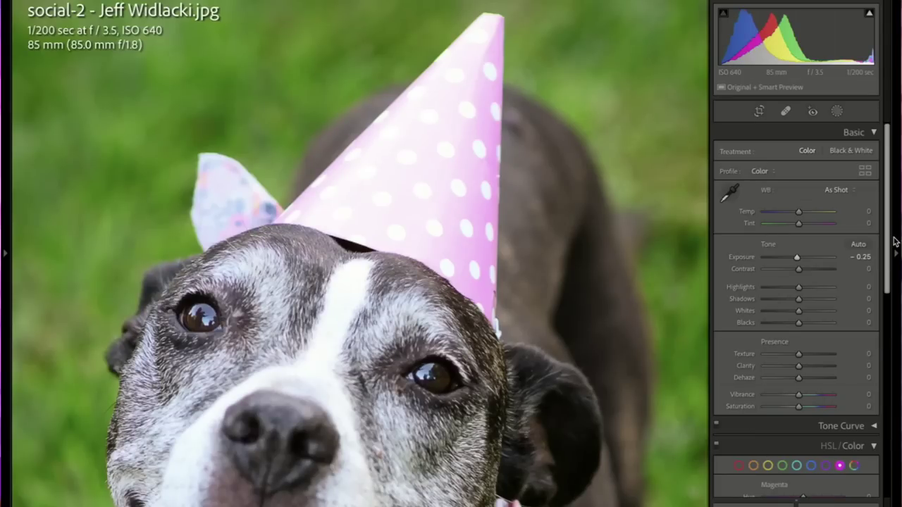
scroll(889, 244, down, 5)
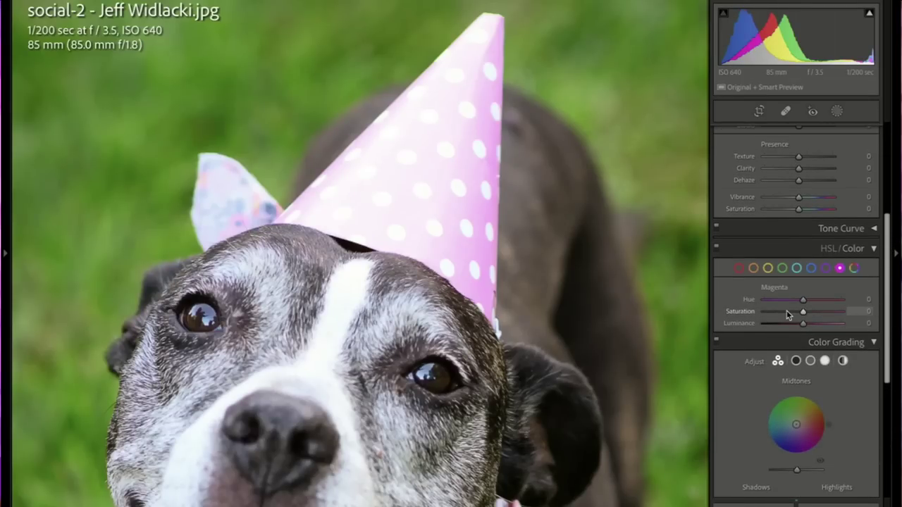
drag(808, 324, 783, 323)
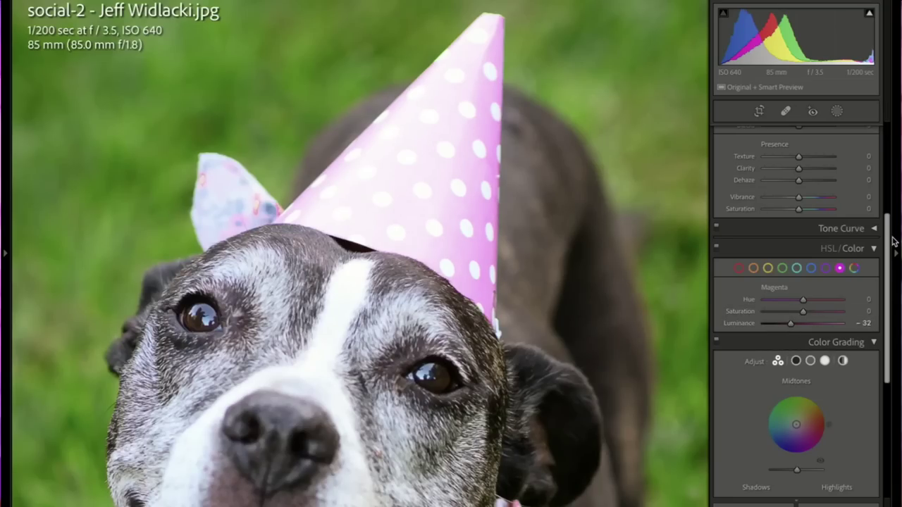
click(609, 332)
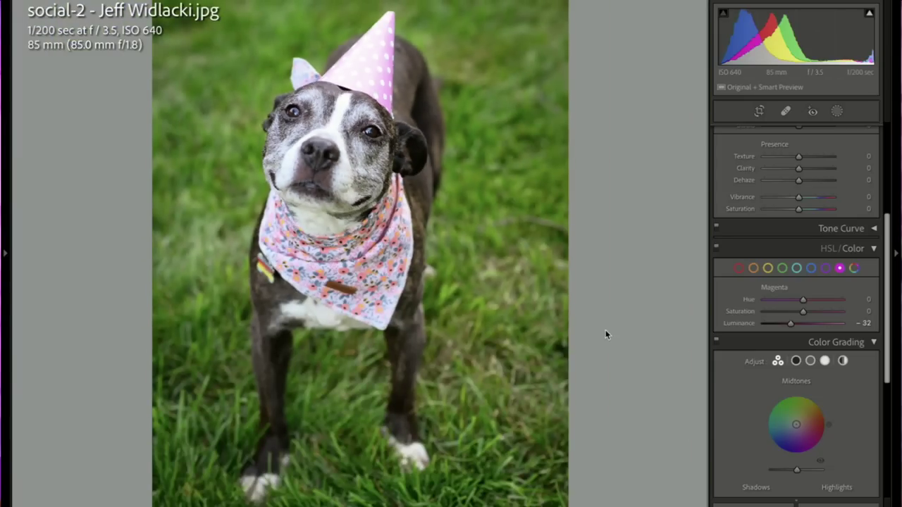
key(5)
key(p)
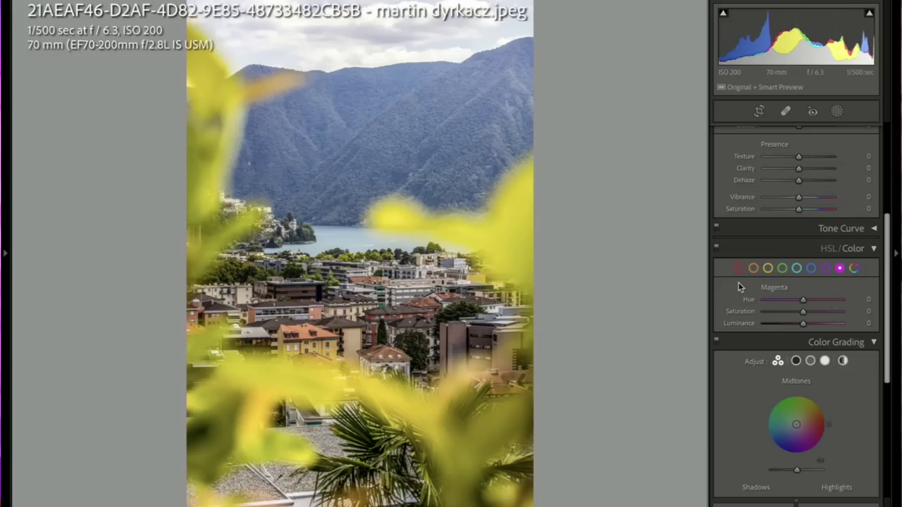
Step: Crop the lakeside town photo to 4 x 5 / 8 x 10, trimming the sky and the foreground foliage
scroll(846, 184, up, 5)
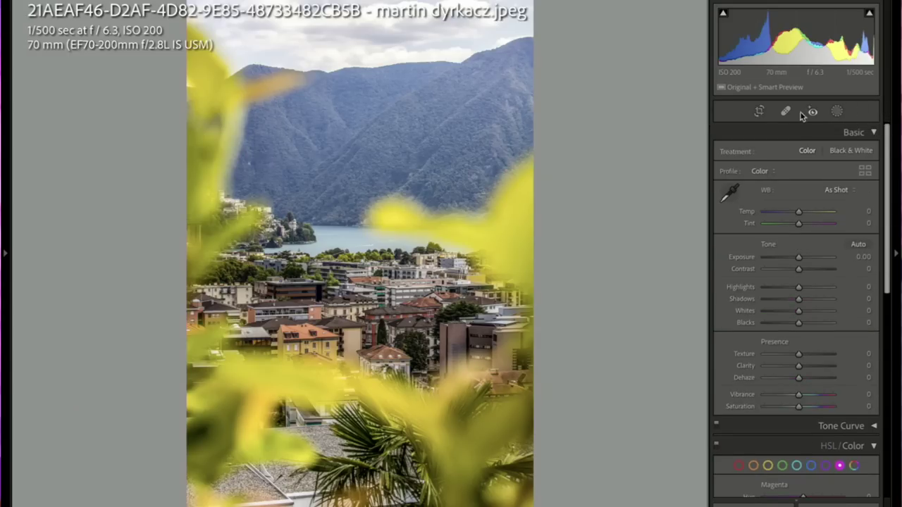
click(759, 113)
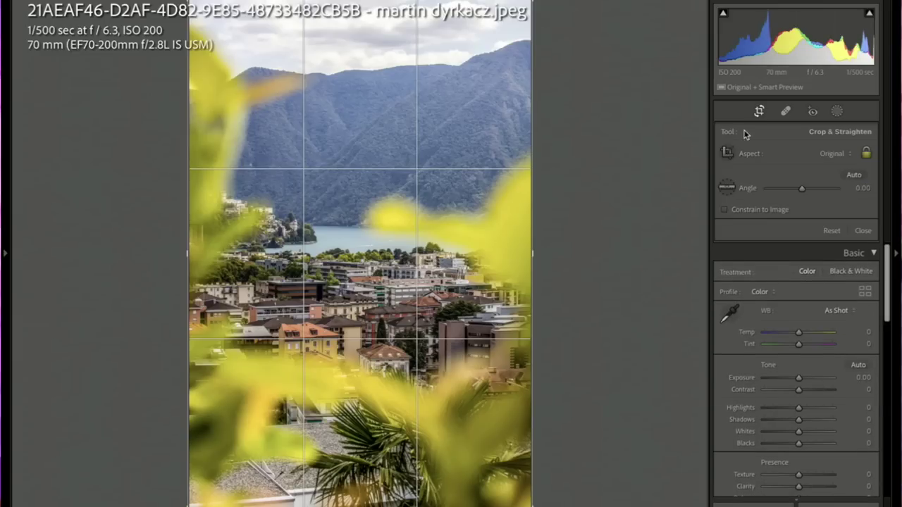
click(837, 153)
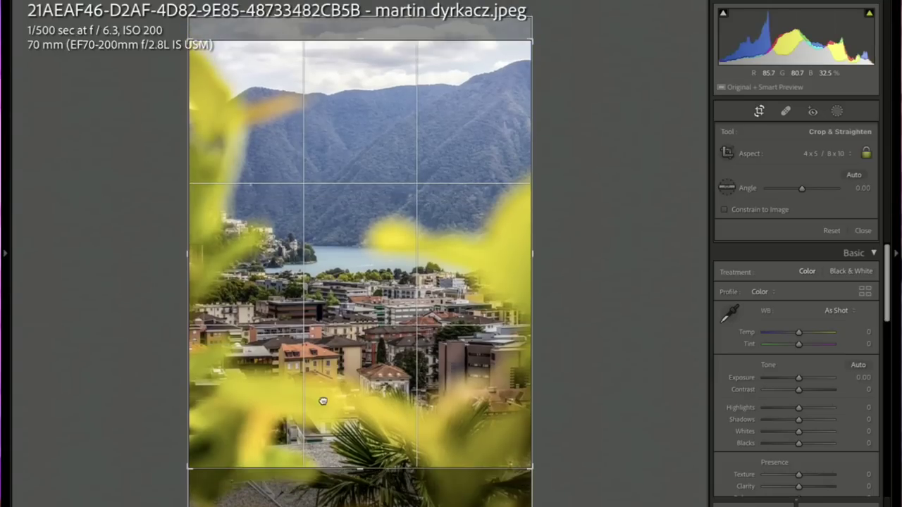
drag(322, 399, 322, 413)
key(Return)
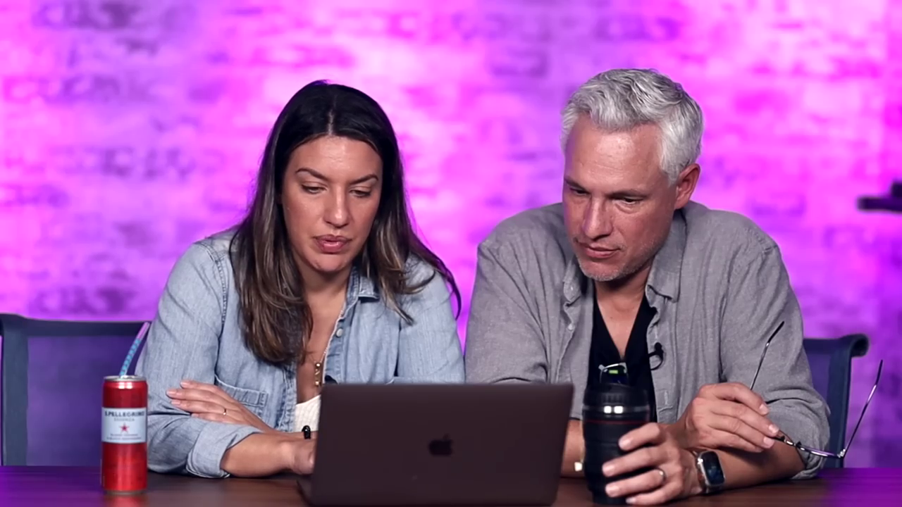
Step: Deepen the lakeside photo's blues with a Blue Saturation of 31 and a Blue Luminance of -31
scroll(889, 320, down, 3)
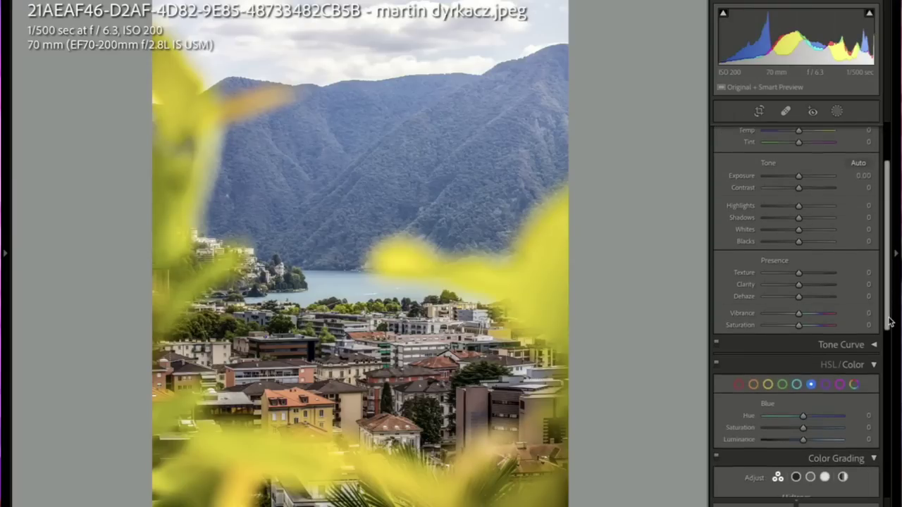
drag(889, 321, 891, 347)
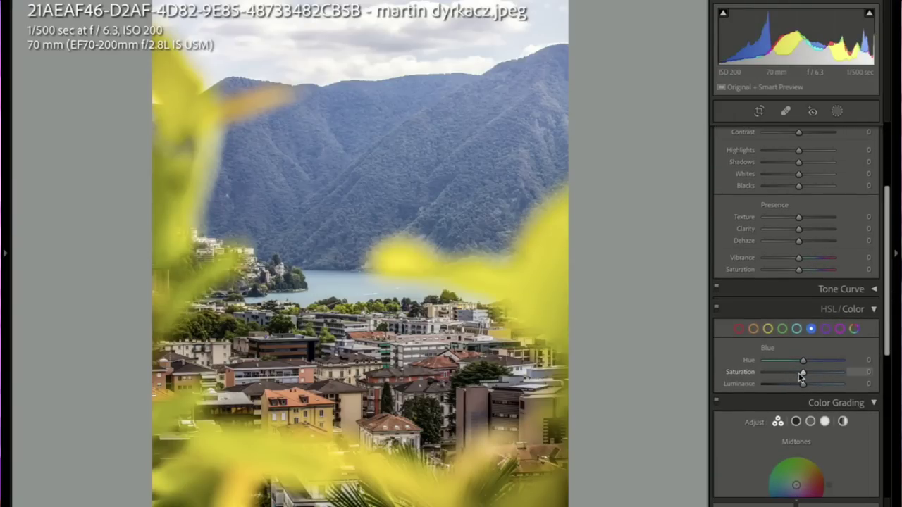
mouse_move(803, 384)
mouse_down()
mouse_move(786, 385)
mouse_move(803, 387)
mouse_move(794, 388)
mouse_up()
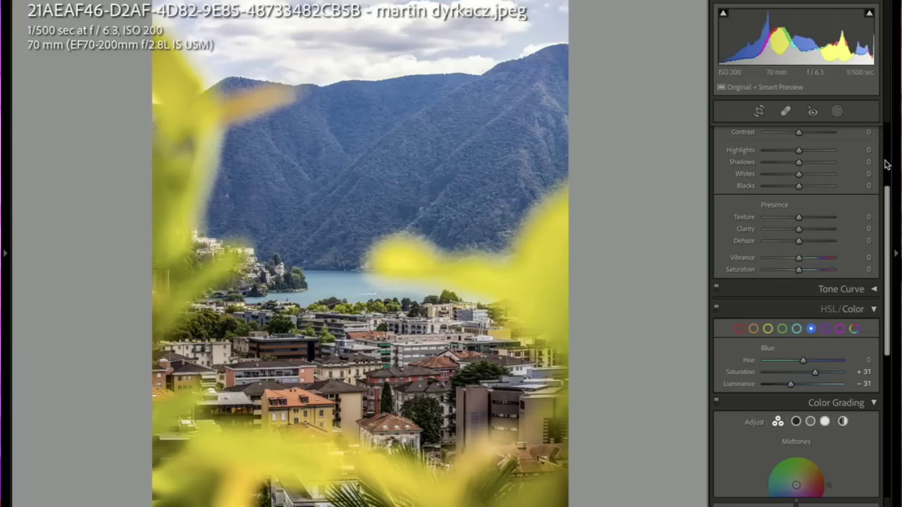
drag(885, 197, 887, 124)
Step: Switch to the misty heather landscape, mark it as a five-star pick and try a small Whites adjustment
key(Right)
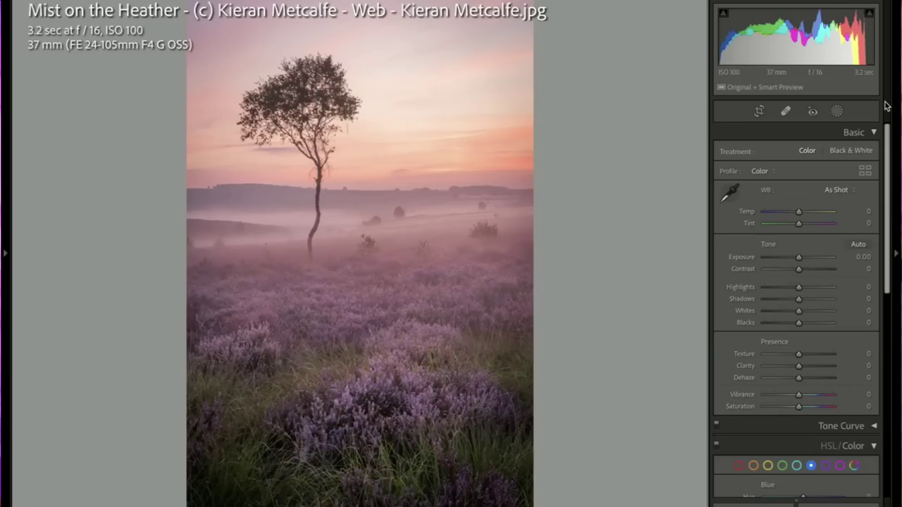
key(5)
key(p)
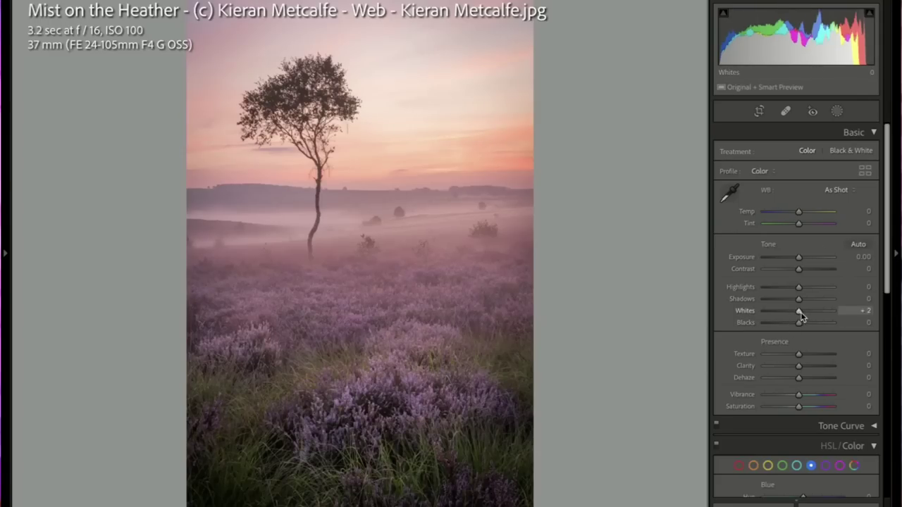
drag(800, 313, 799, 315)
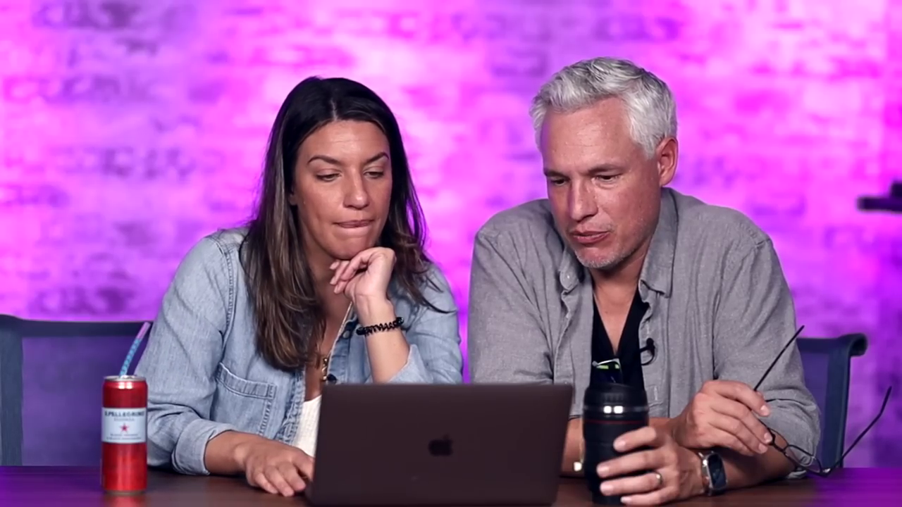
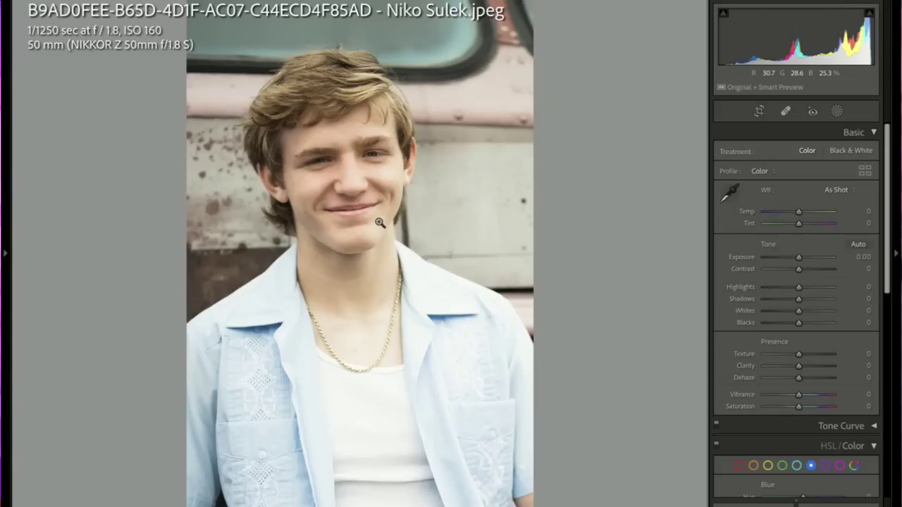
Step: Check the smiling young man's face up close and set the portrait's Exposure to -0.60 and Highlights to +12
click(348, 181)
click(615, 192)
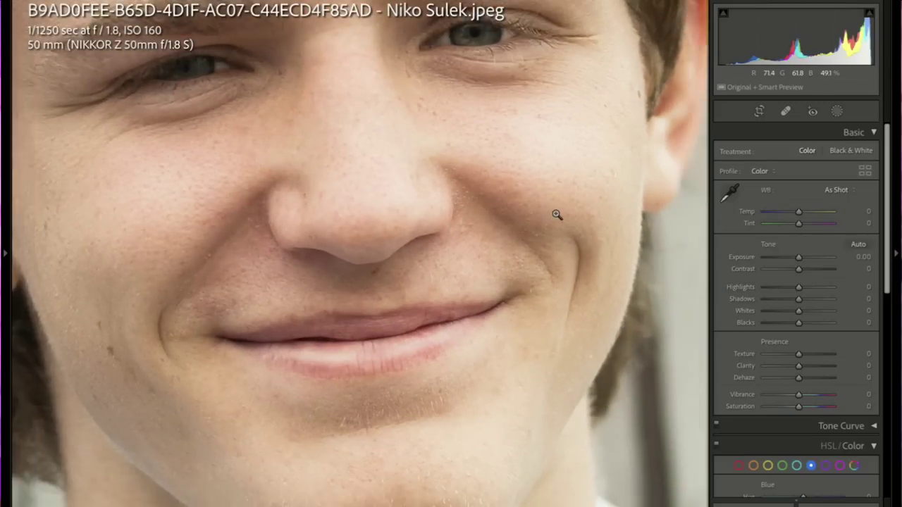
drag(798, 257, 795, 262)
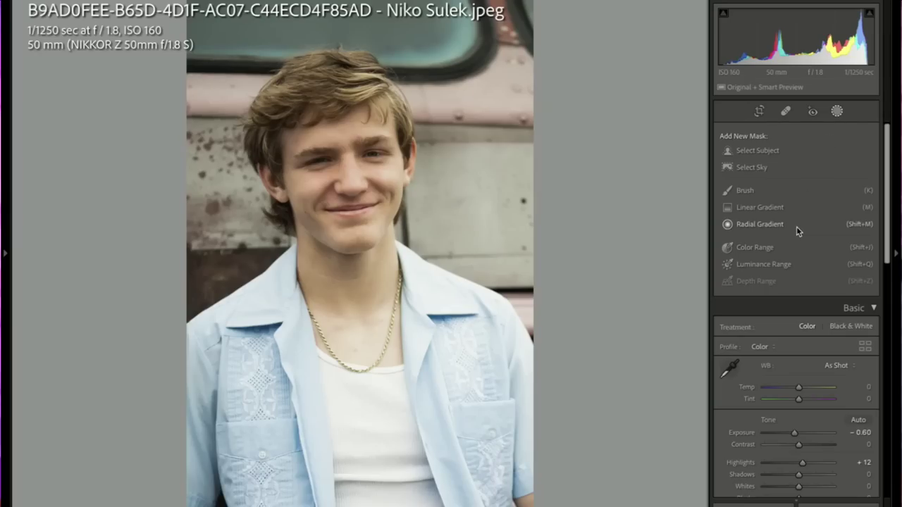
Step: Add a luminance range mask sampled from the white shirt, narrow its lower end to 81/83 and try Highlights at -29
click(773, 266)
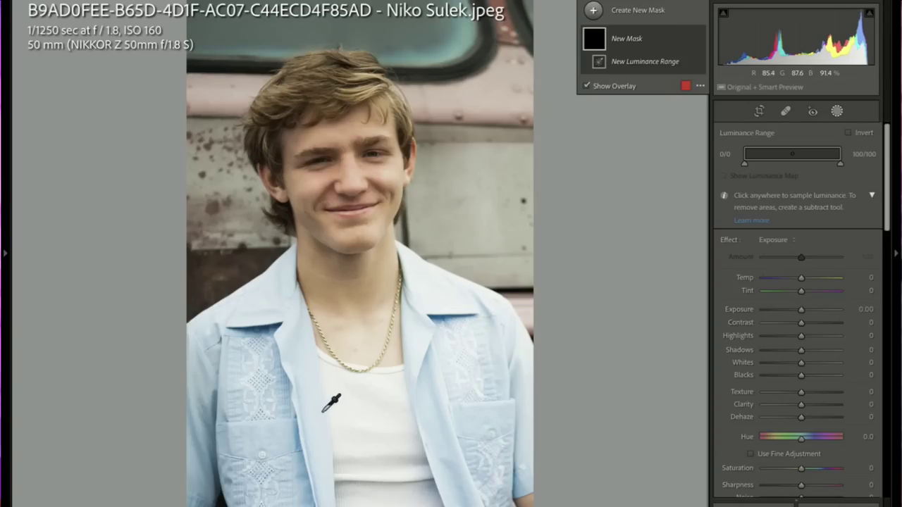
click(370, 395)
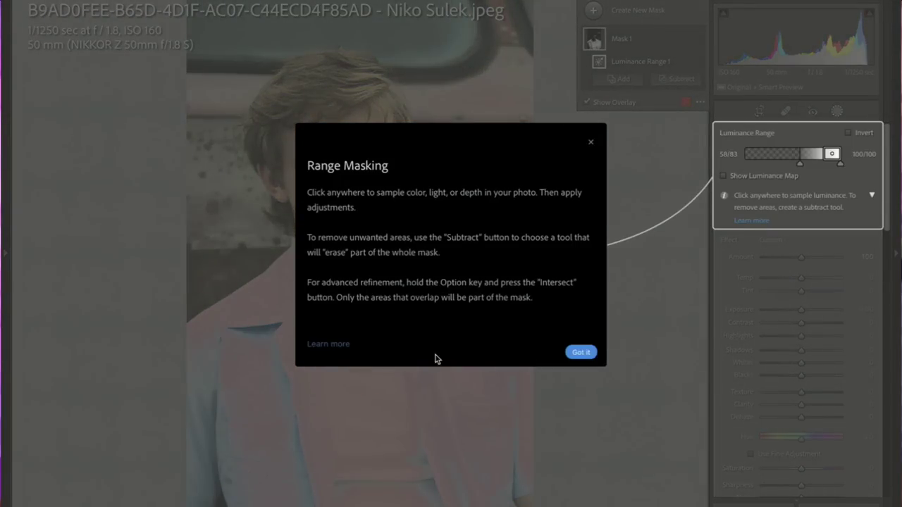
click(581, 354)
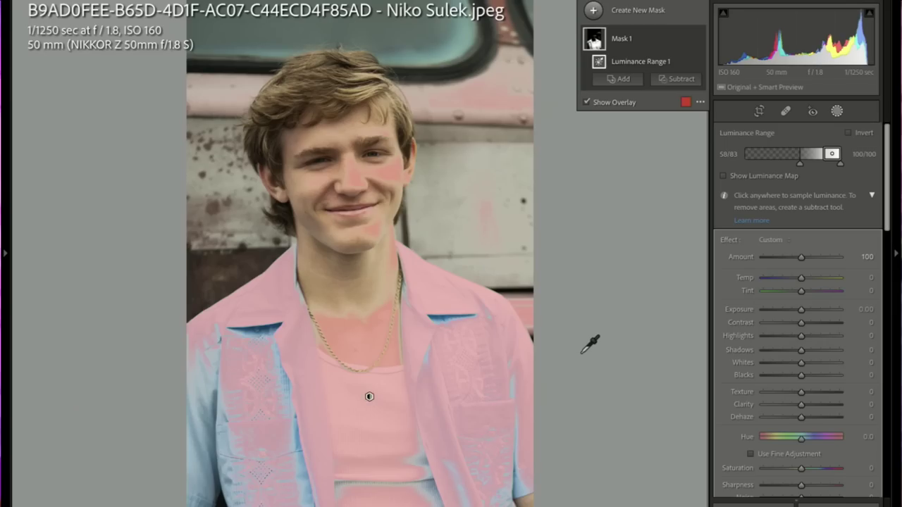
mouse_move(830, 156)
mouse_down()
mouse_move(811, 167)
mouse_move(822, 170)
mouse_up()
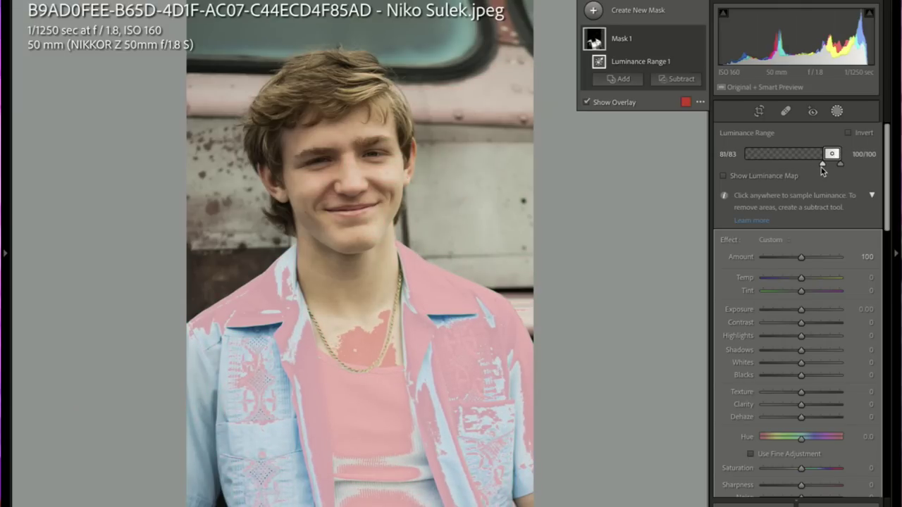
drag(800, 341, 790, 341)
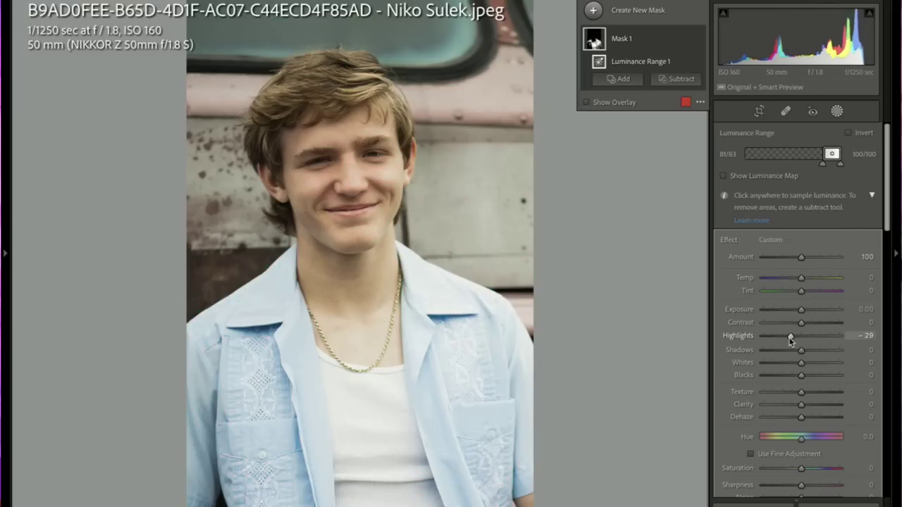
double_click(791, 336)
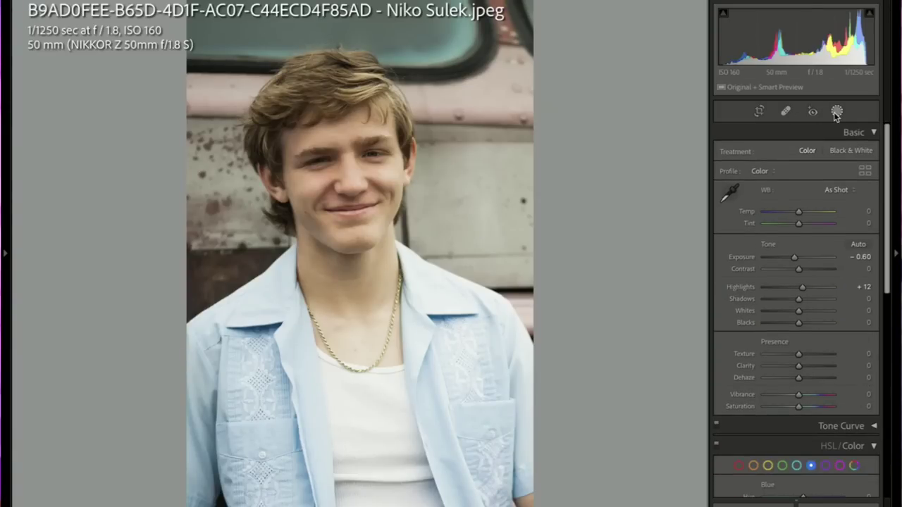
Step: Review the portrait's mask and compare the photo side by side before and after the edits
click(837, 112)
click(594, 11)
click(654, 37)
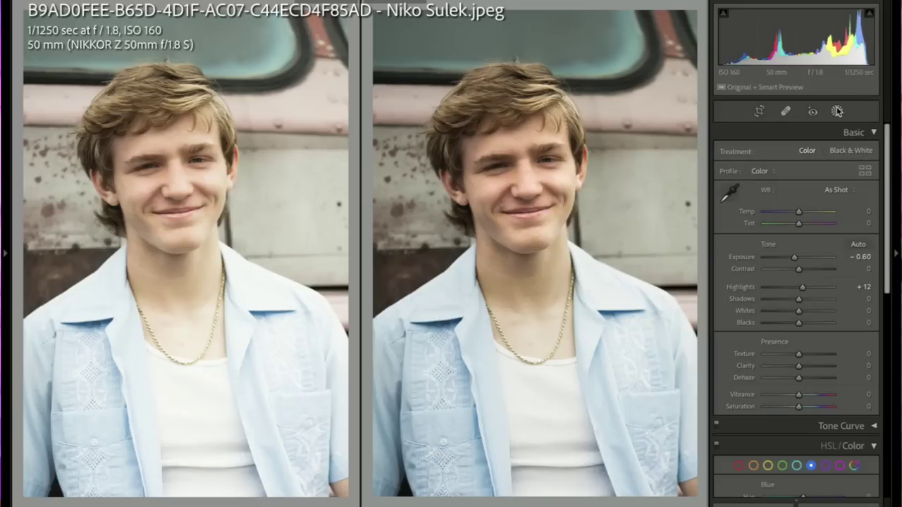
key(y)
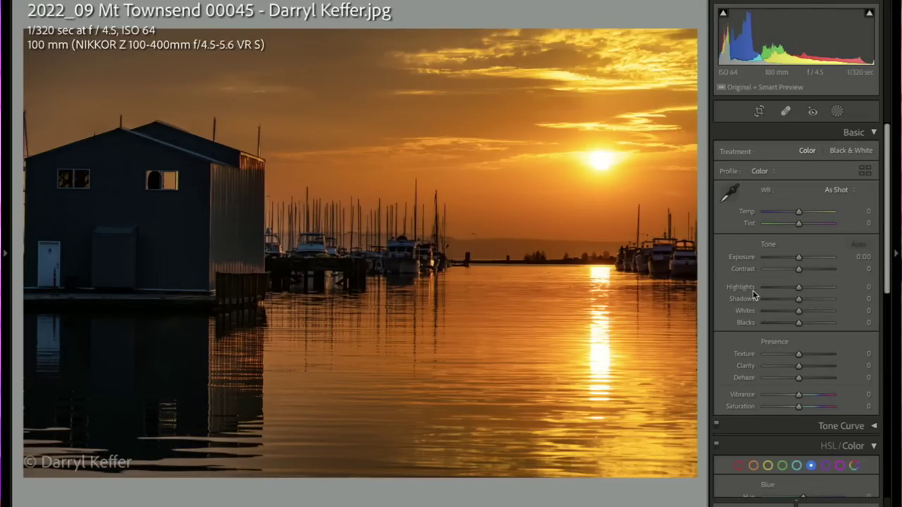
Step: Lower the Vibrance of the harbour sunset photo to -15 and move on to the candlelit scene
drag(799, 397, 791, 397)
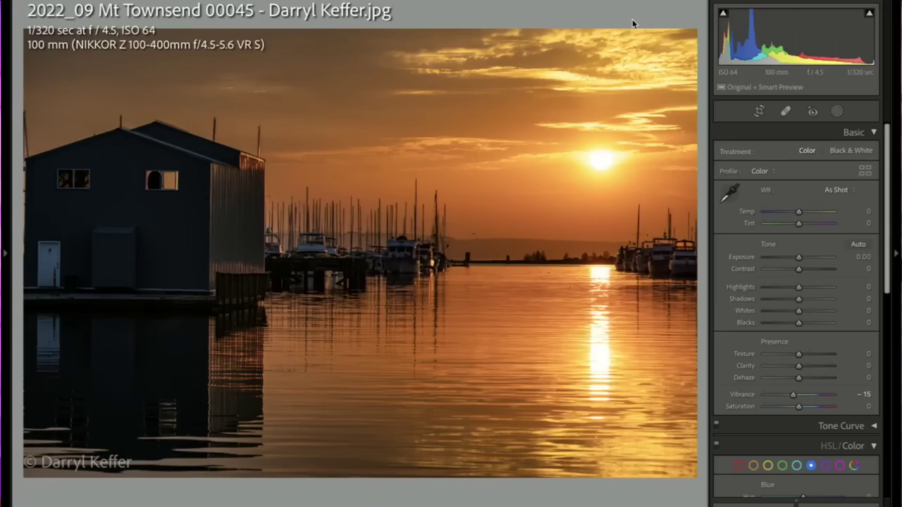
key(Right)
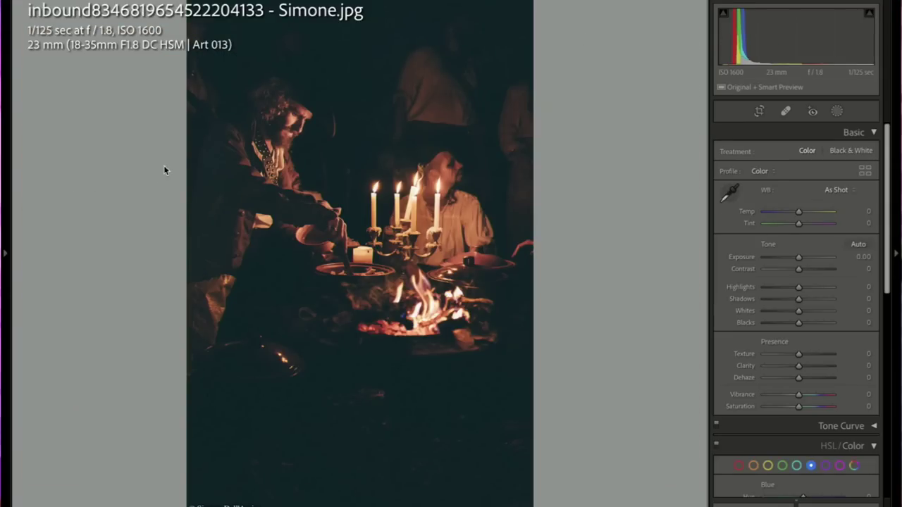
Step: Examine the faces of the bearded man and the man behind the candles for sharpness and noise
click(348, 152)
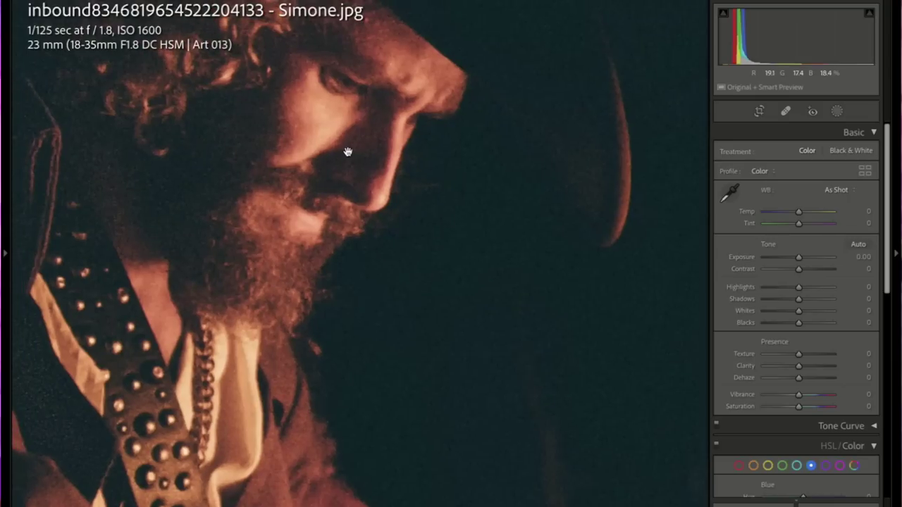
click(348, 153)
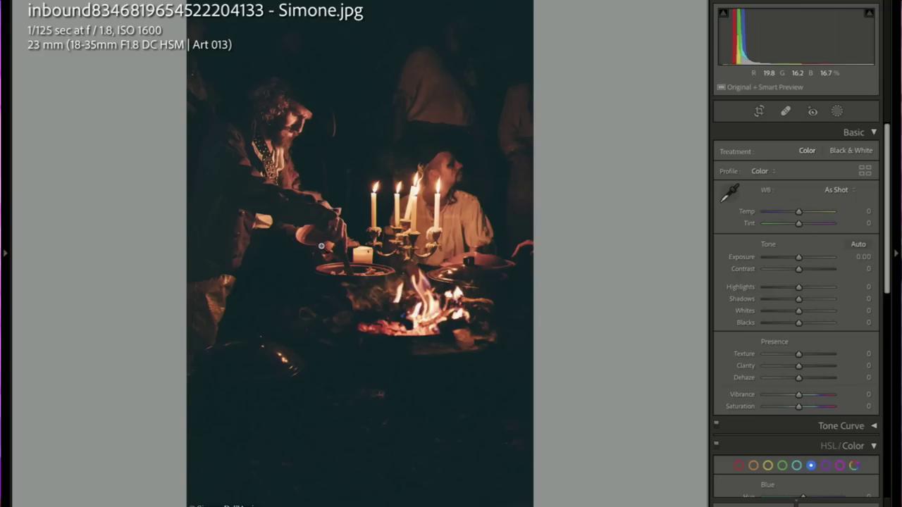
click(225, 113)
drag(365, 111, 355, 237)
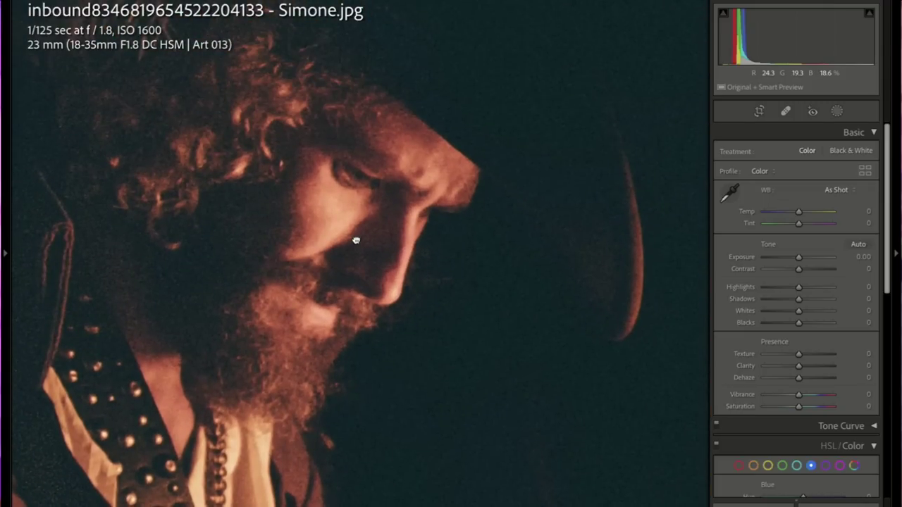
click(356, 238)
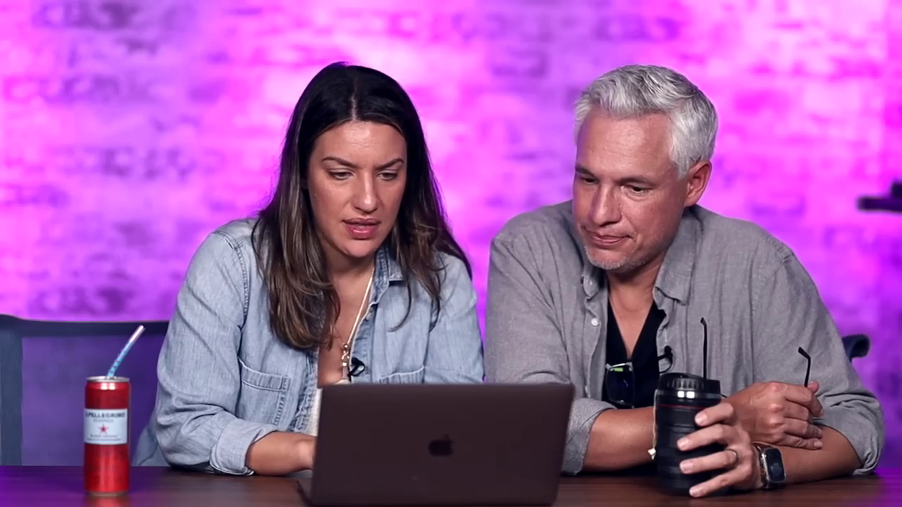
click(457, 169)
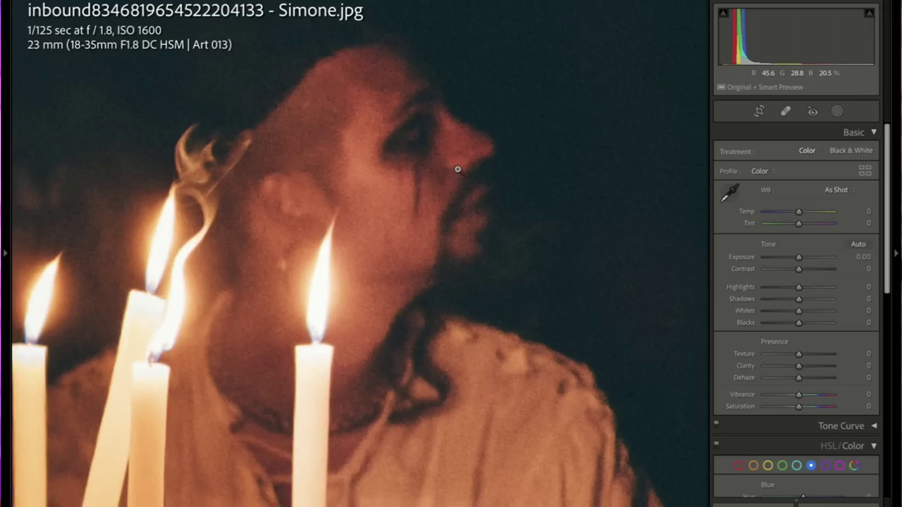
click(457, 170)
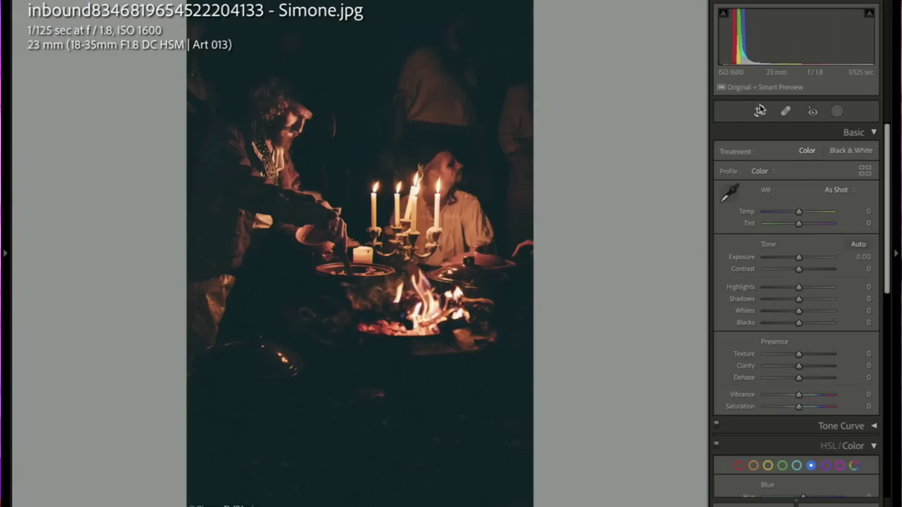
Step: Crop the candlelit photo to 4 x 5 / 8 x 10, cutting into the empty dark area below the fire
click(760, 111)
click(841, 151)
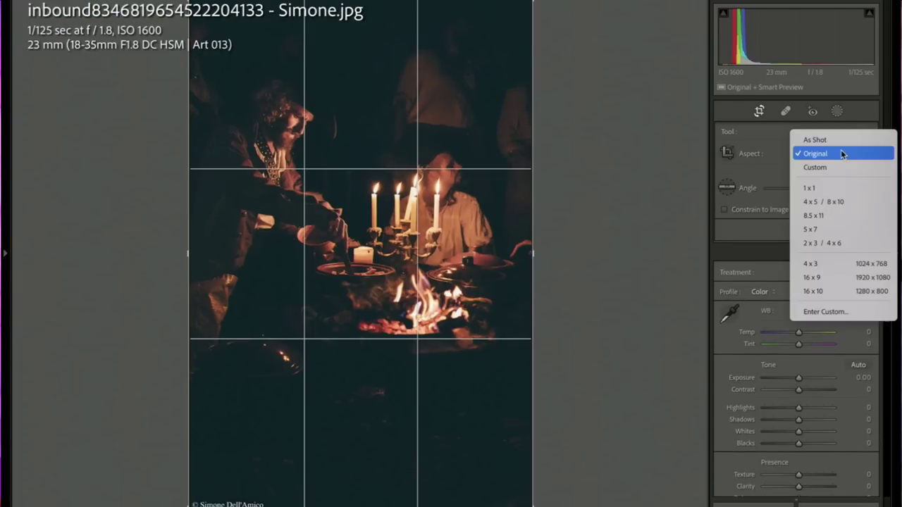
click(841, 202)
drag(376, 376, 367, 424)
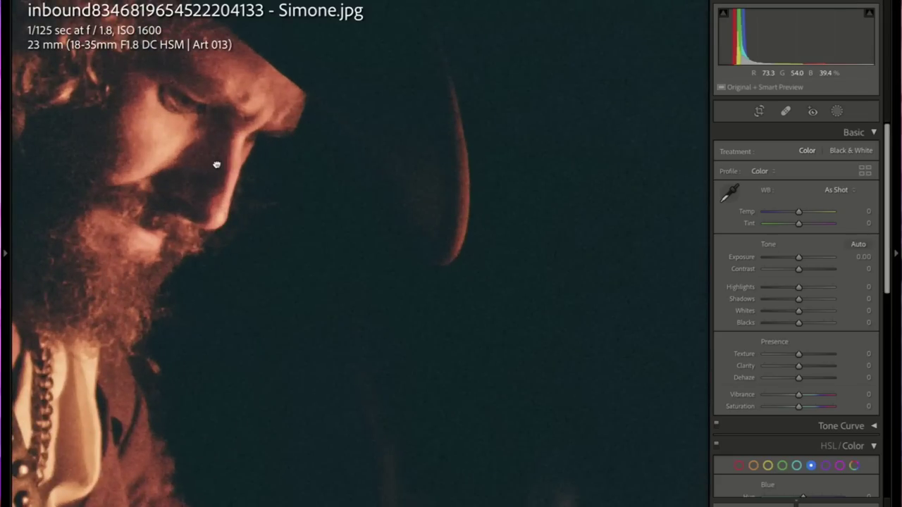
Step: Try raising the cropped candlelit photo's Exposure to about +1.25 and reset it to zero
click(216, 163)
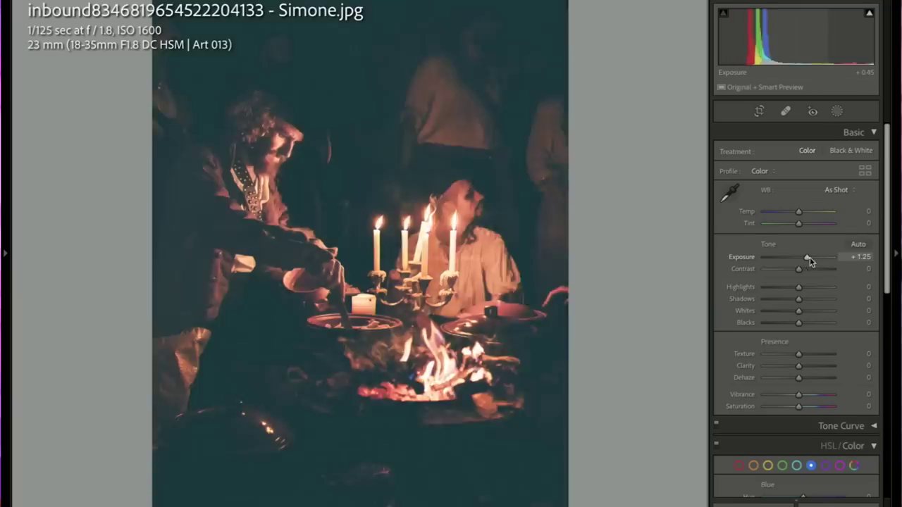
mouse_move(807, 258)
mouse_down()
mouse_move(817, 261)
mouse_move(807, 263)
mouse_up()
double_click(806, 259)
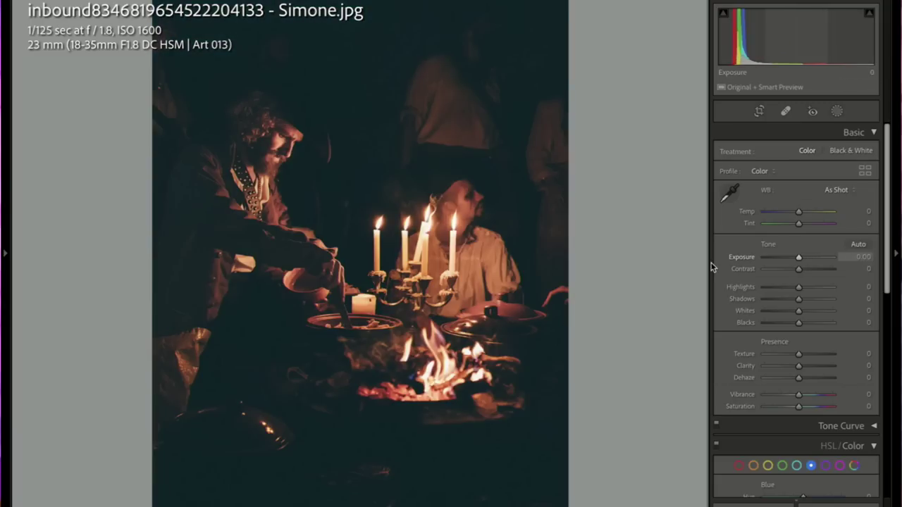
Step: Switch to the temple lightning photo, check the small roof near the bolt, rate it five stars and flag it as a pick
key(Right)
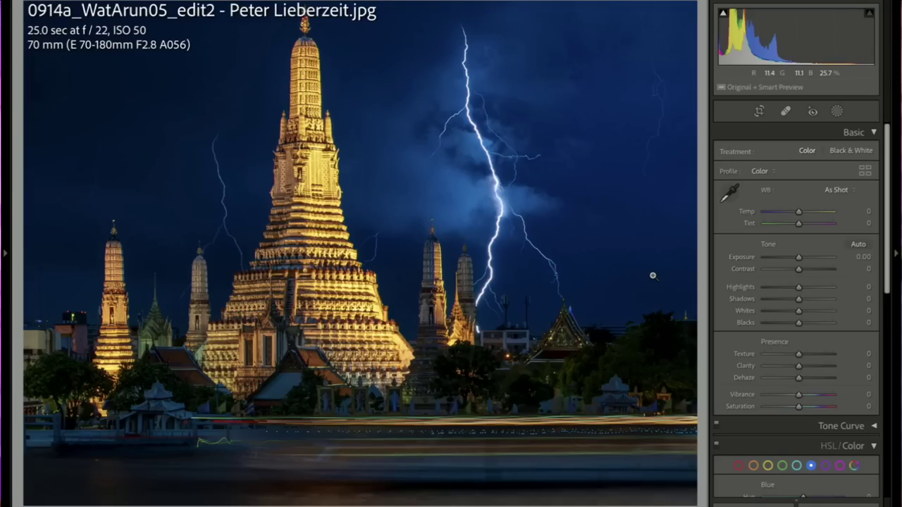
click(559, 310)
click(558, 310)
key(5)
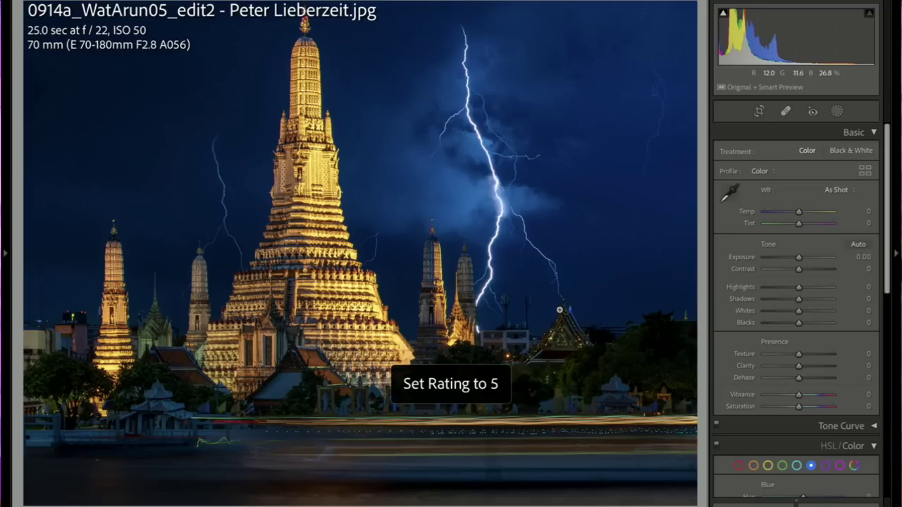
key(p)
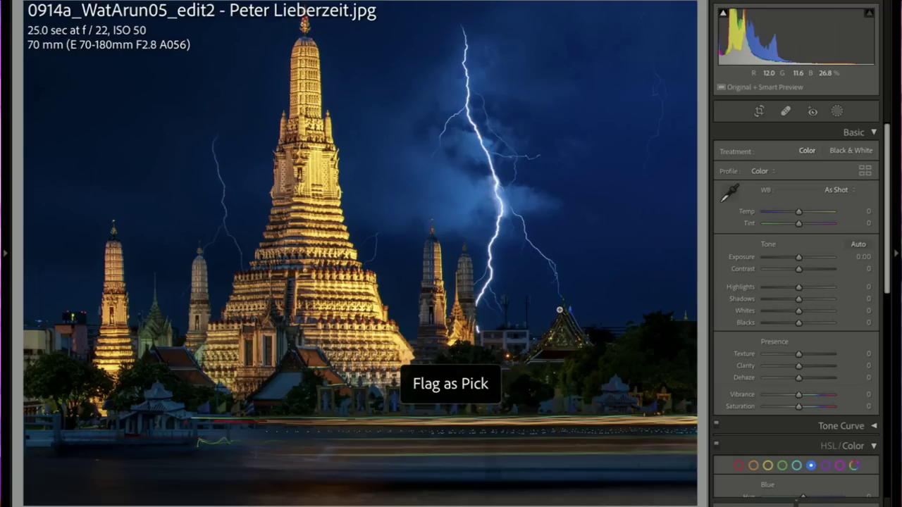
Step: Switch to the flying egret photo, set its Exposure to -1.00 and check the bird's feathers up close
key(Right)
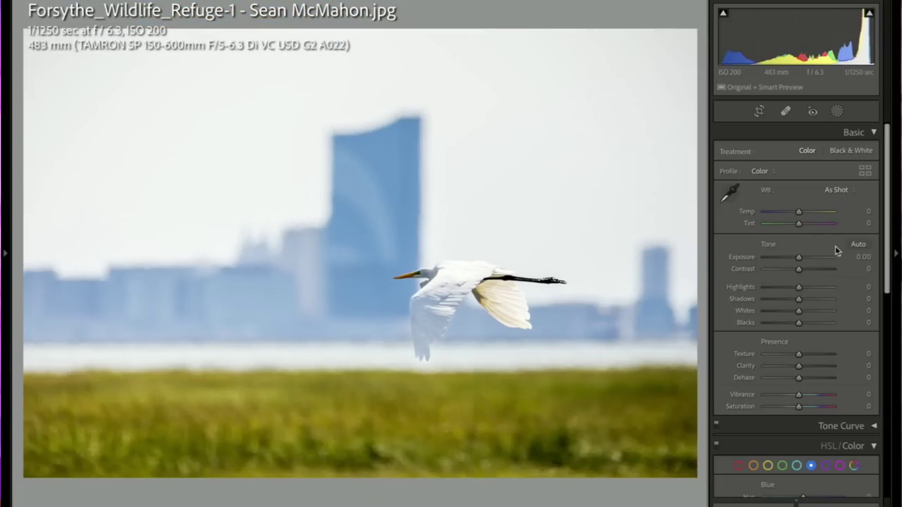
drag(799, 258, 792, 259)
click(499, 298)
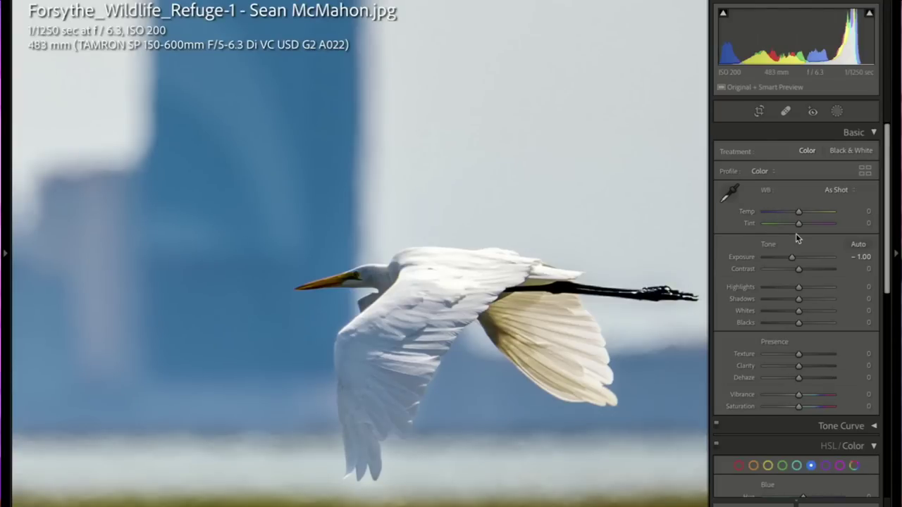
Step: Darken the egret's surroundings through an inverted Select Subject mask with its Exposure set to -0.51
drag(798, 256, 793, 258)
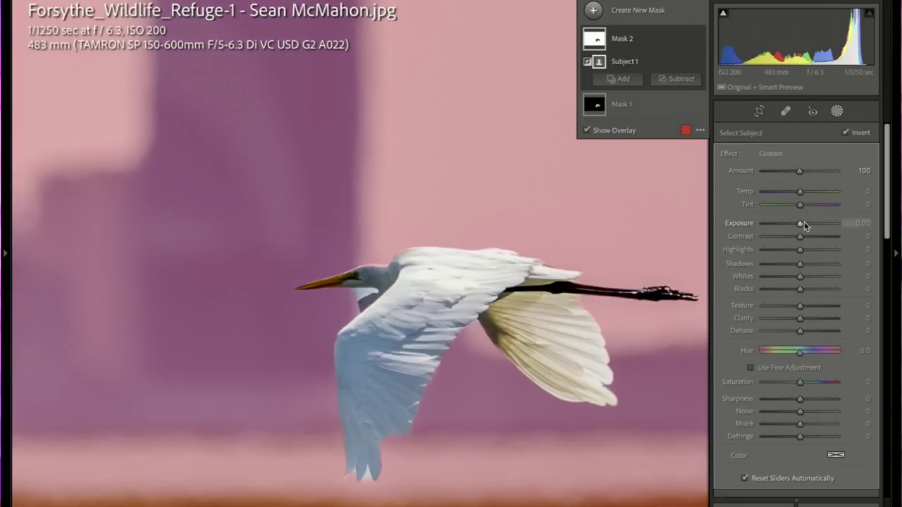
key(o)
key(z)
drag(800, 222, 792, 224)
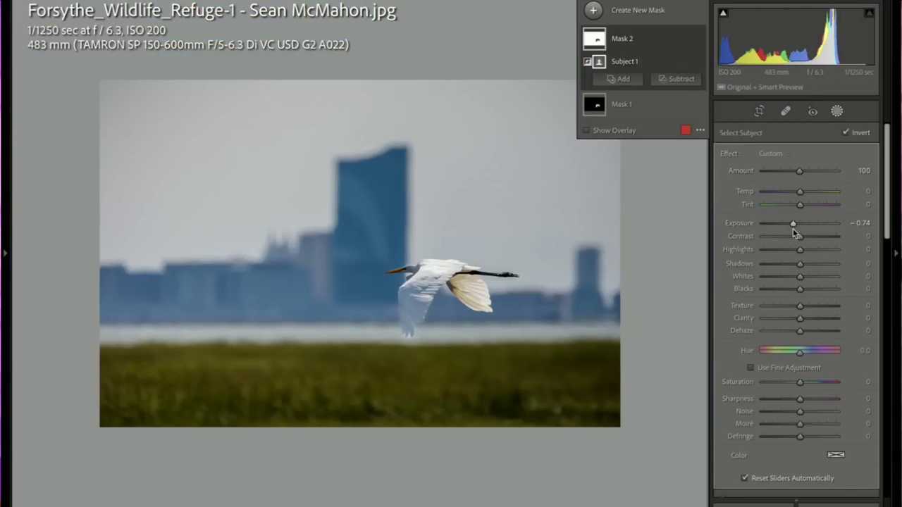
drag(794, 226, 796, 226)
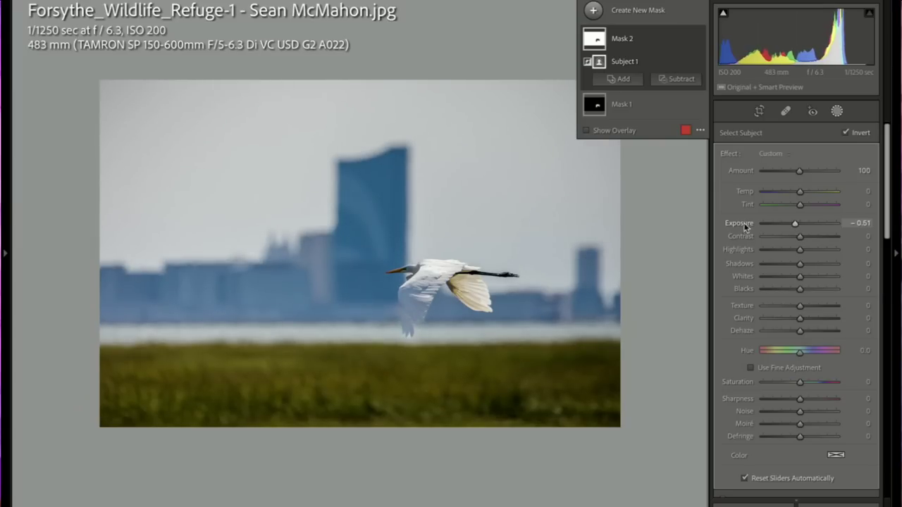
click(837, 112)
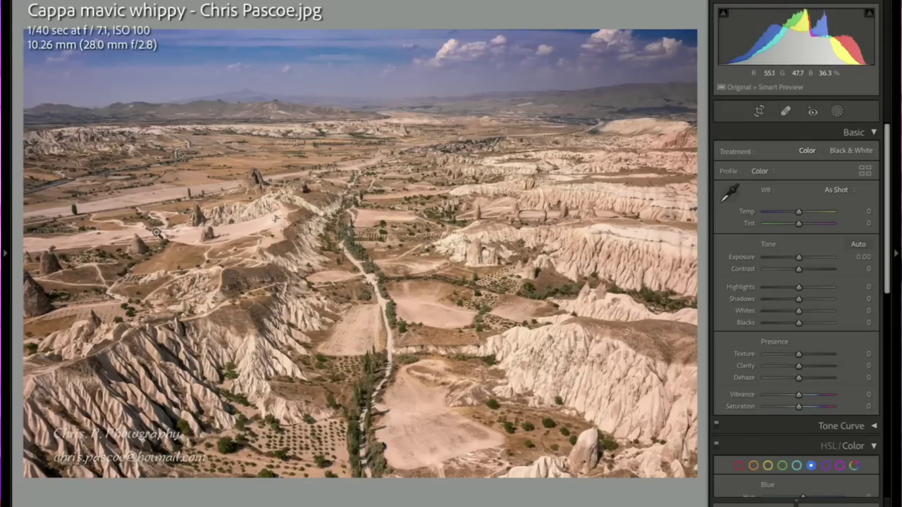
Step: Examine the aerial rock valley photo up close, then page on to the condor photo and inspect the bird
click(157, 233)
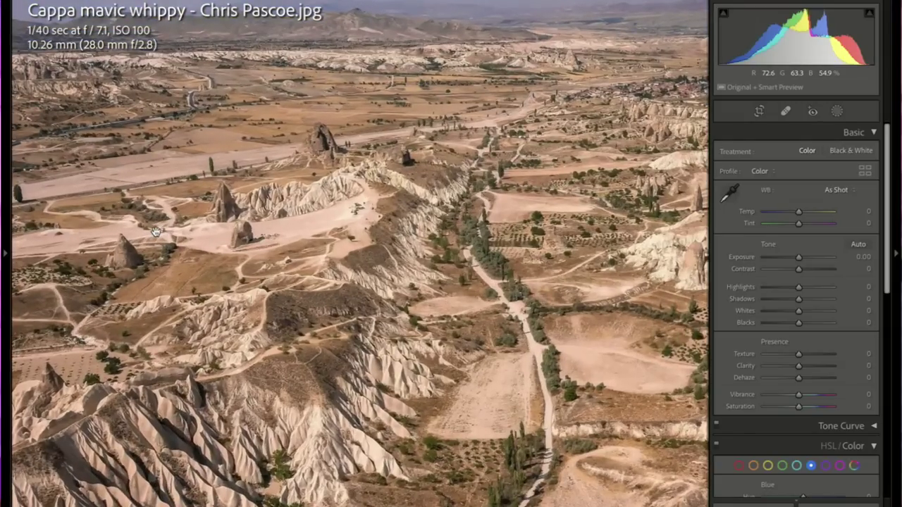
click(262, 230)
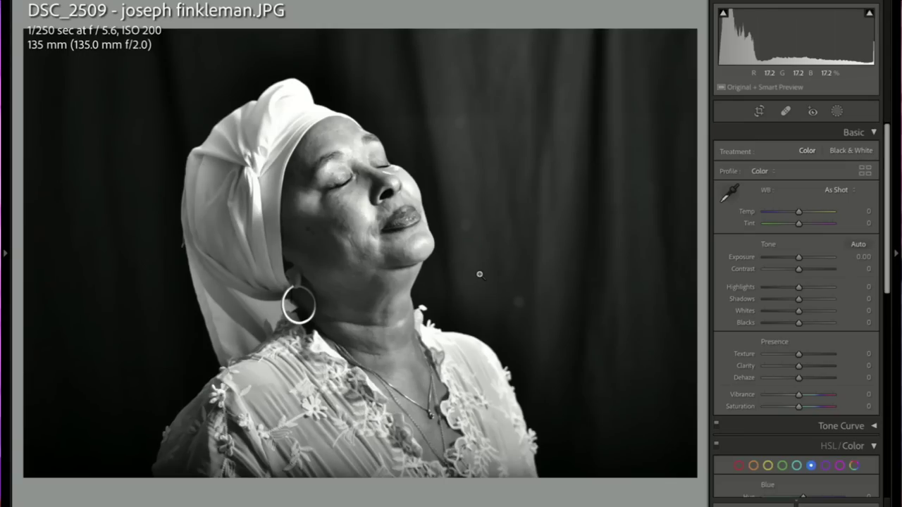
key(Right)
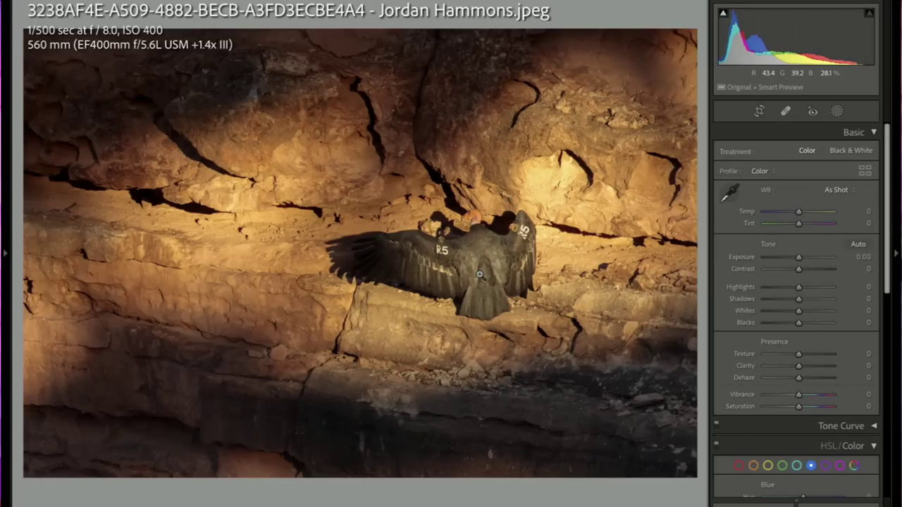
click(479, 275)
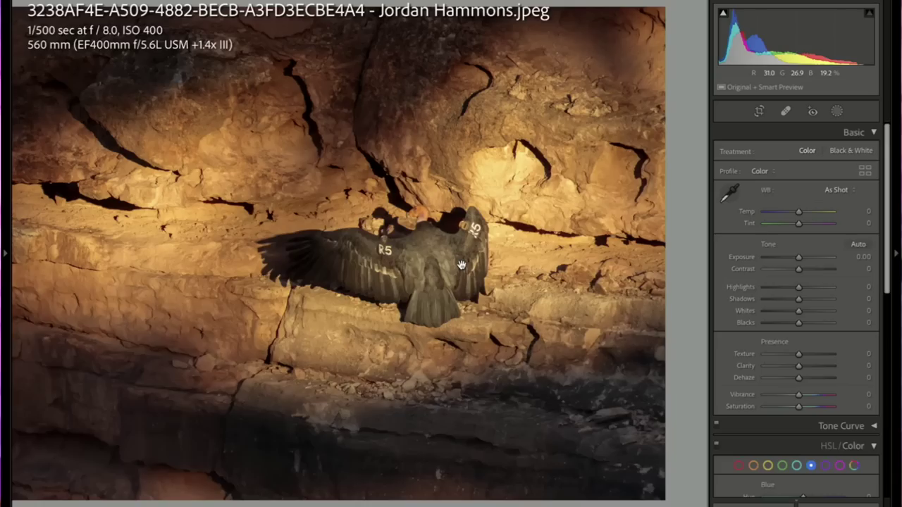
Step: View the whole condor photo, then check the bird's spread wings up close again
click(462, 265)
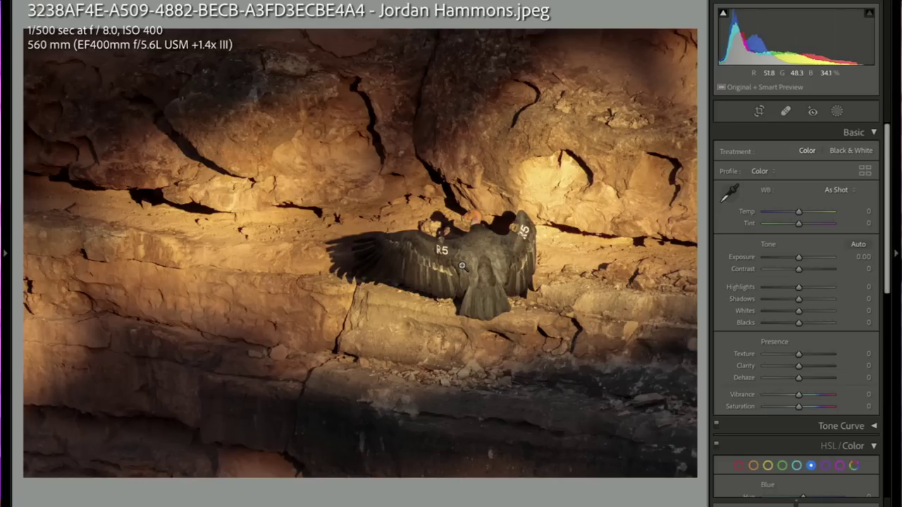
click(437, 250)
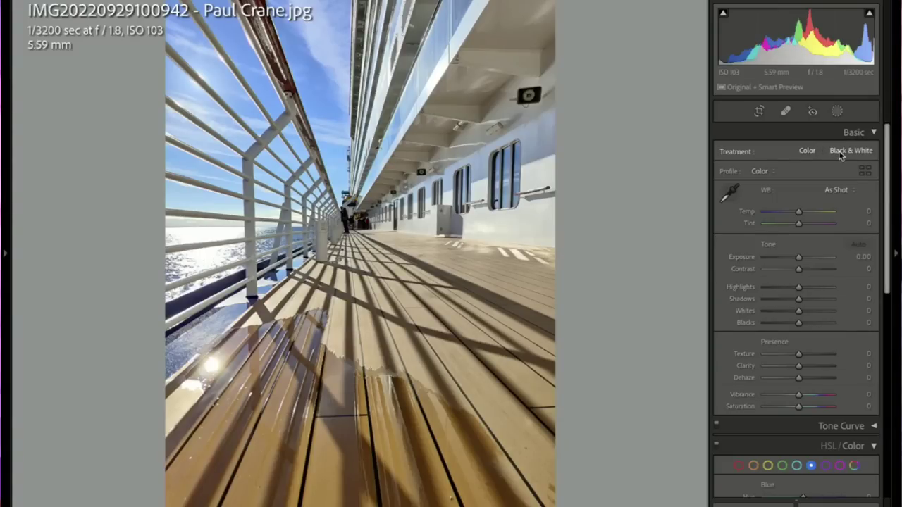
Step: Try the Black & White treatment on the ship deck photo and set its Whites to +27
click(839, 154)
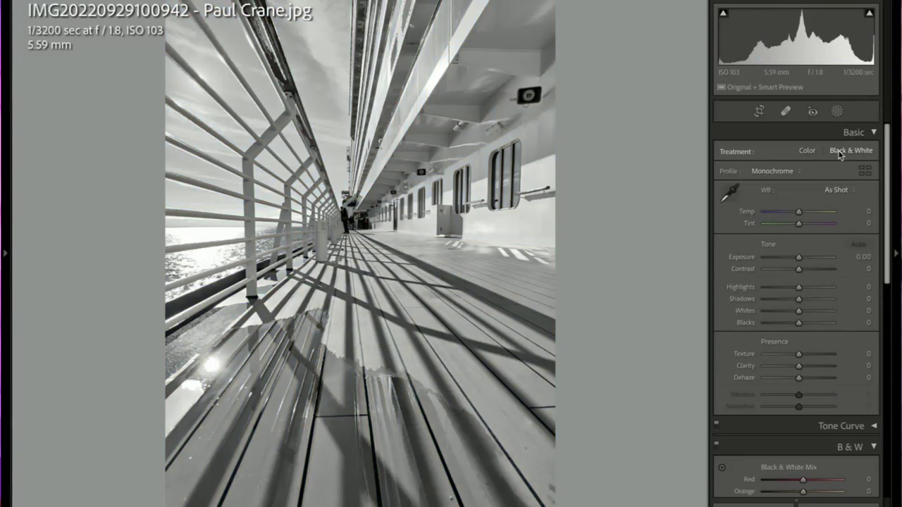
drag(798, 310, 808, 311)
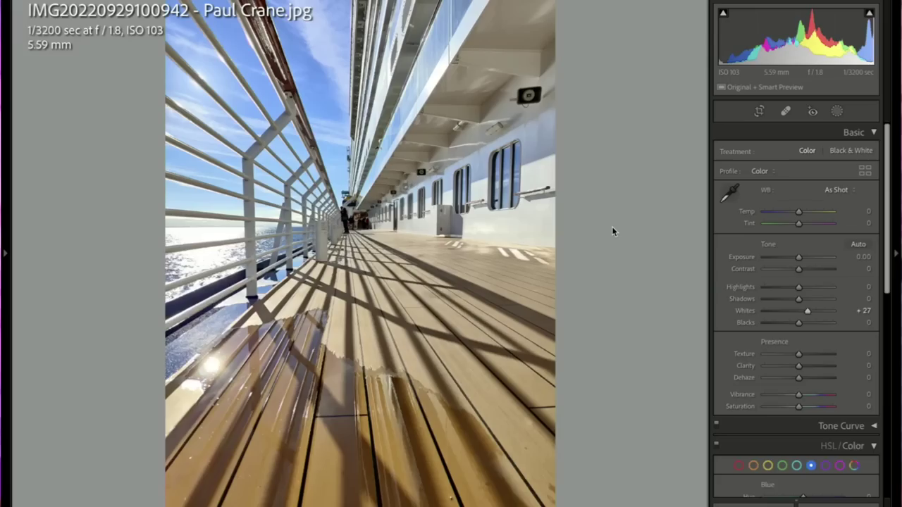
Step: Page past the red leaves photo to the yellow flower photo and inspect the petals up close
key(Right)
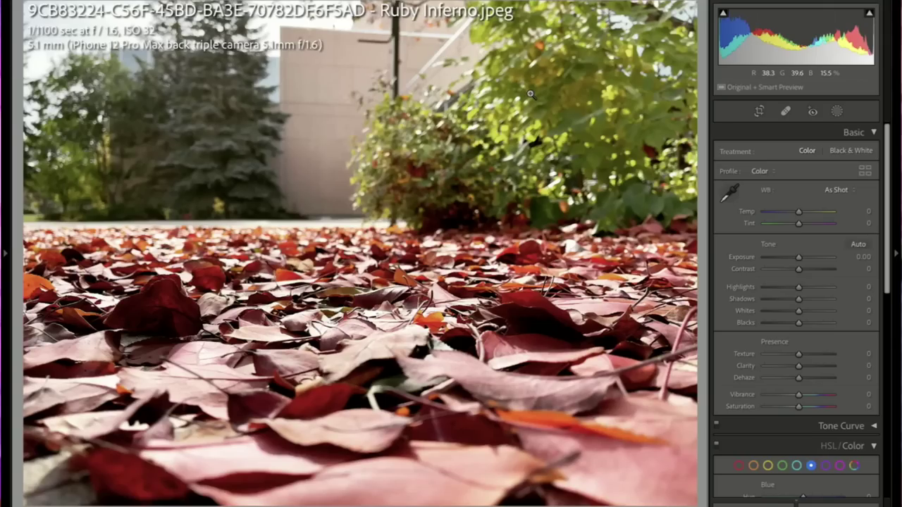
key(Right)
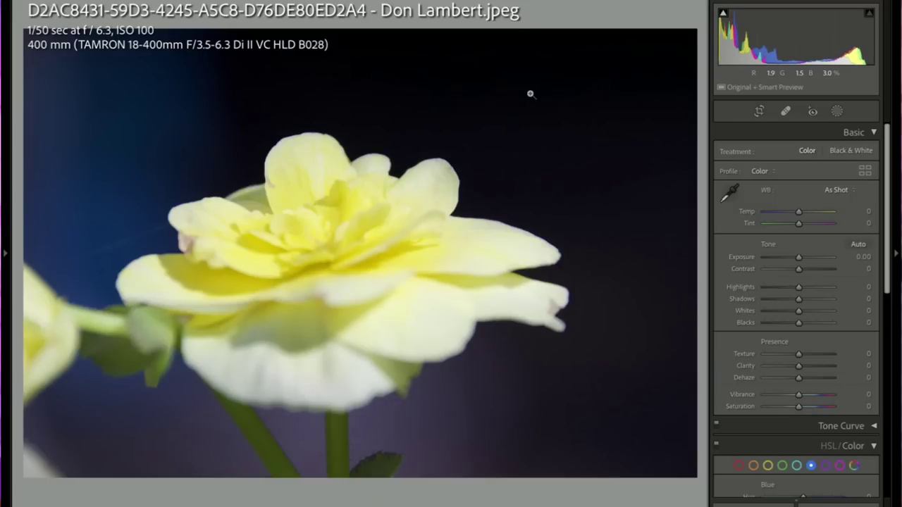
click(396, 225)
click(396, 225)
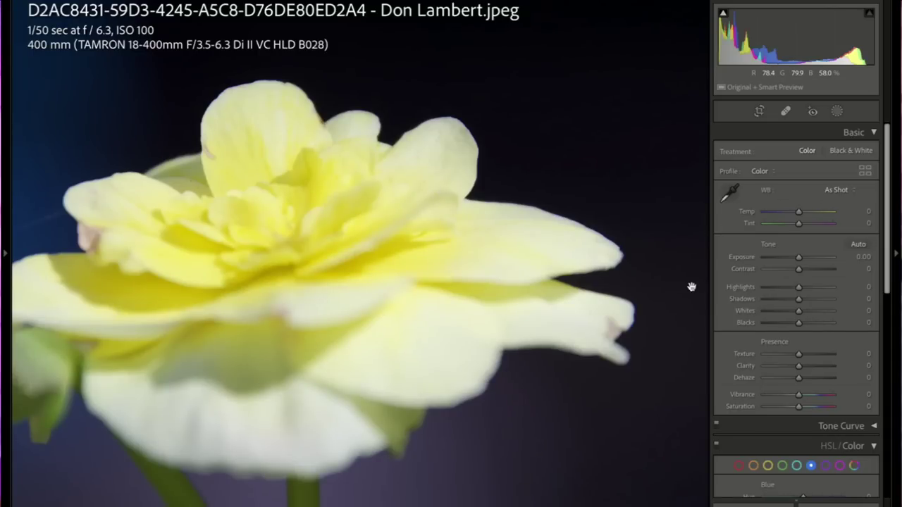
Step: Set the yellow flower photo's Exposure to -0.75 and compare its petals in full and close-up views
drag(798, 258, 794, 260)
click(232, 268)
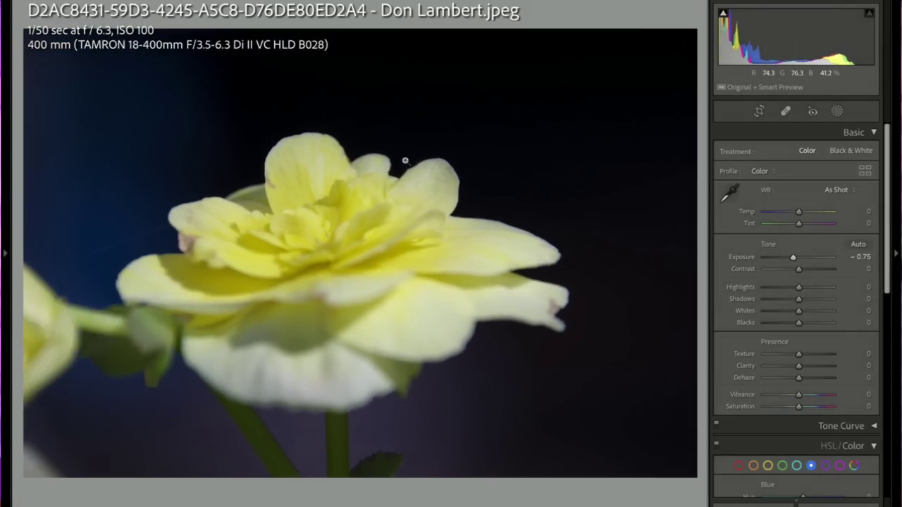
click(437, 179)
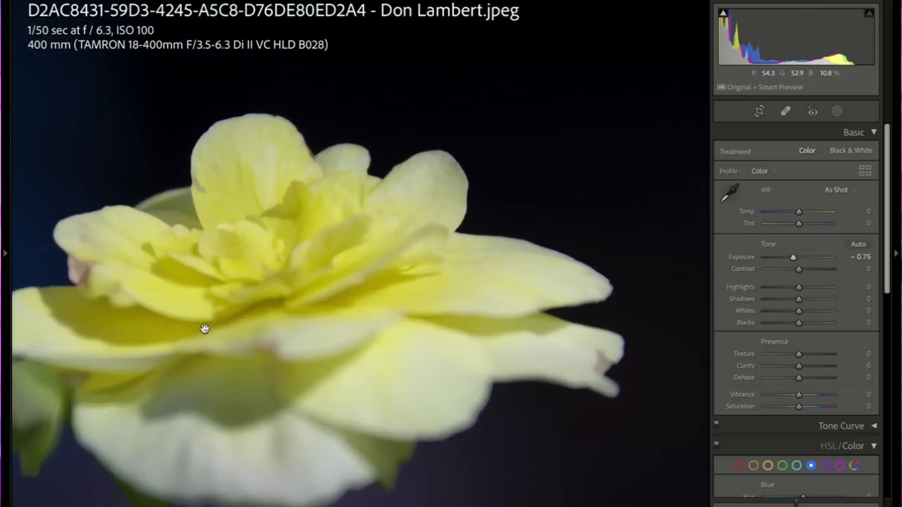
click(252, 314)
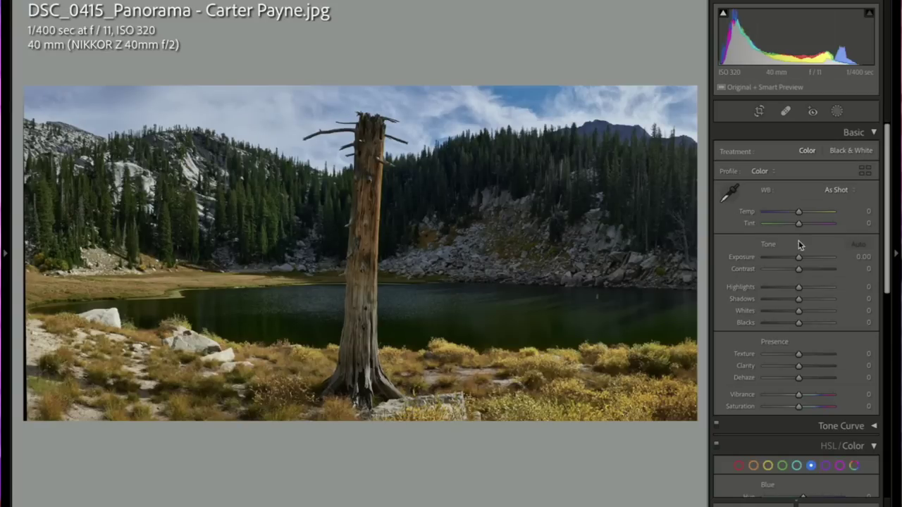
Step: Set the mountain lake panorama's Exposure to +0.85 and move on to the gym portrait
drag(799, 265, 804, 266)
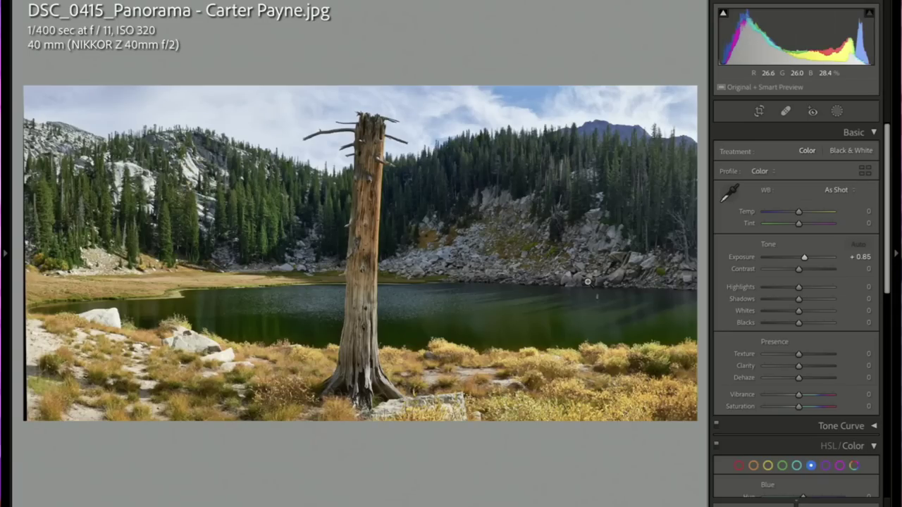
key(Right)
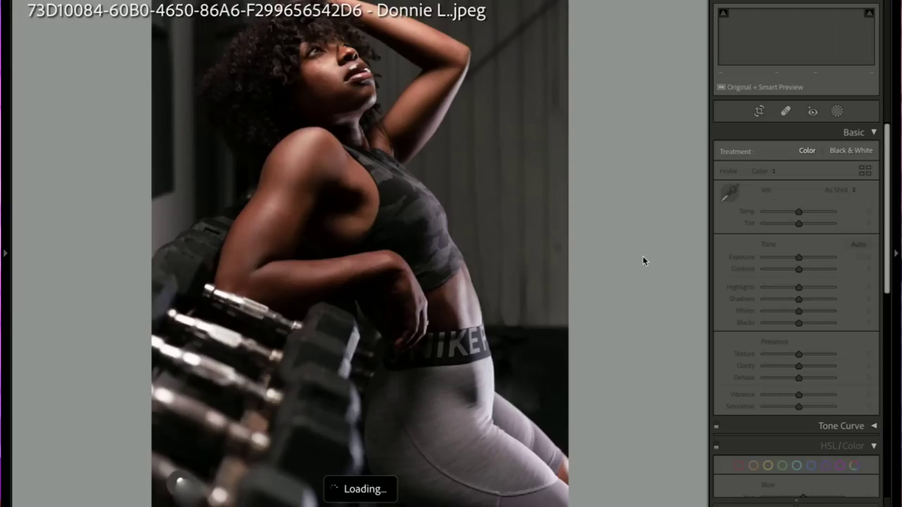